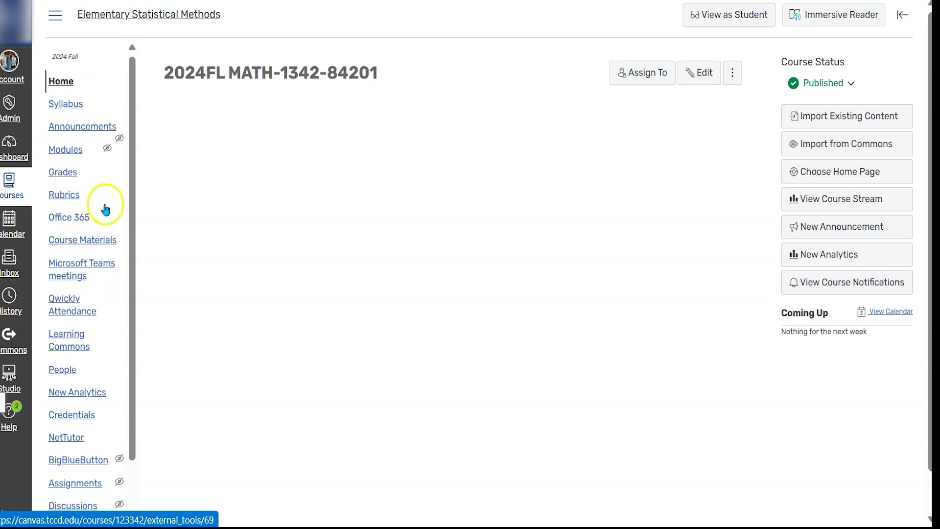
Scroll down the course navigation to bring Settings into view.
scroll(105, 175, down, 3)
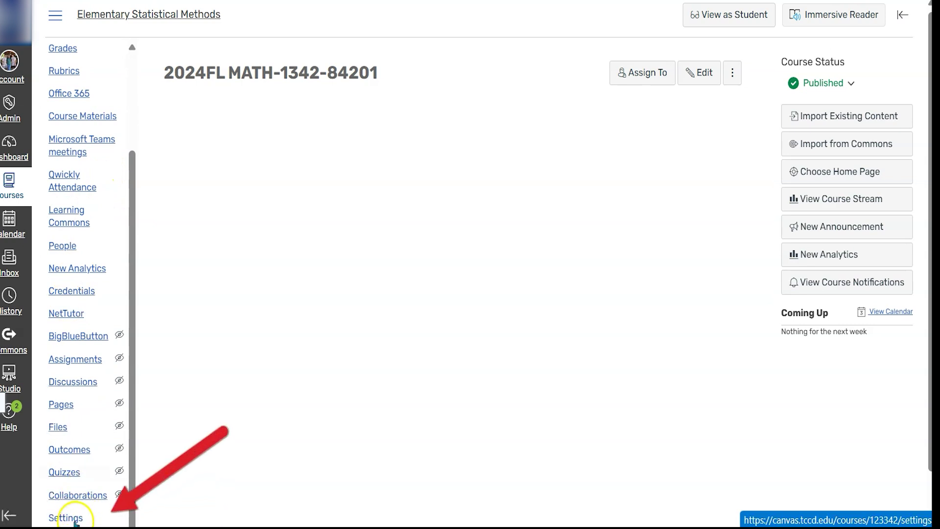
Open the course Settings' Navigation tab and scroll to the hidden items.
click(73, 521)
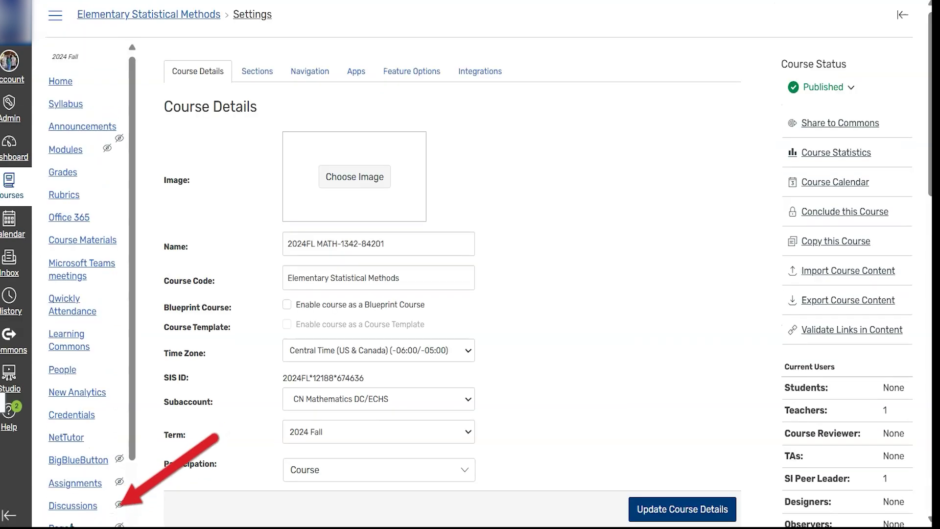
click(314, 73)
scroll(315, 242, down, 15)
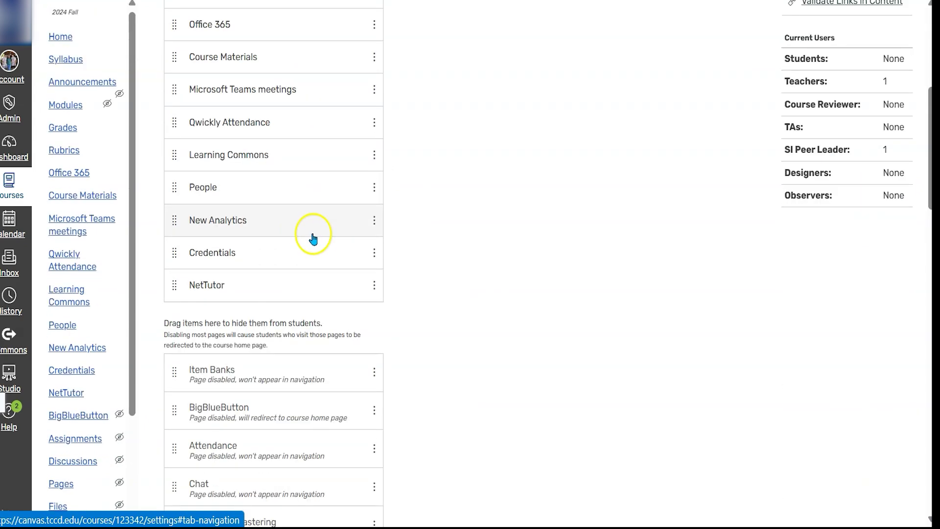
scroll(316, 244, down, 3)
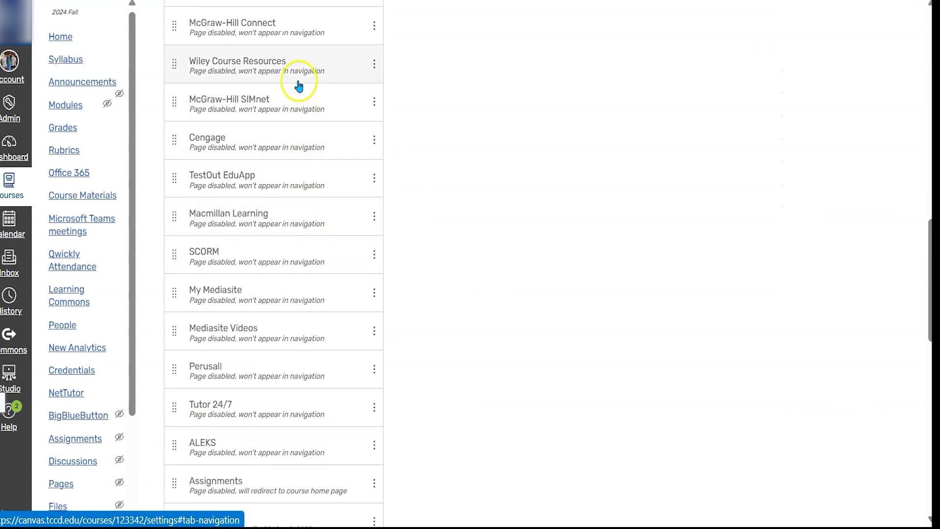
scroll(281, 210, down, 6)
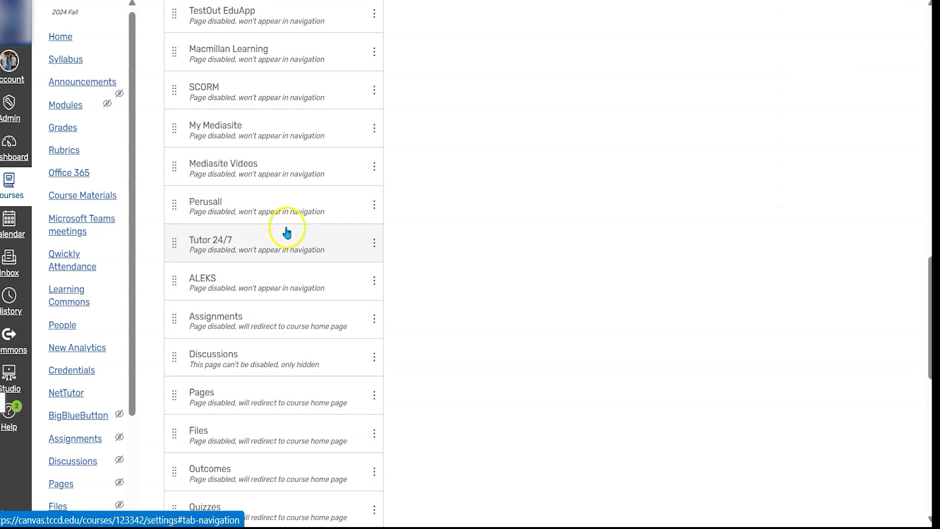
scroll(288, 235, down, 2)
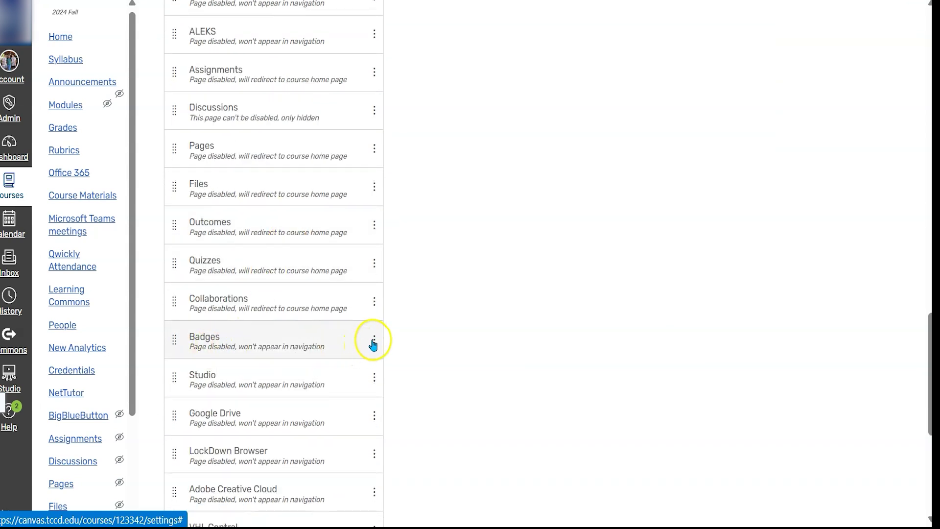
Enable Badges, move it directly below Home, and save the navigation.
click(375, 342)
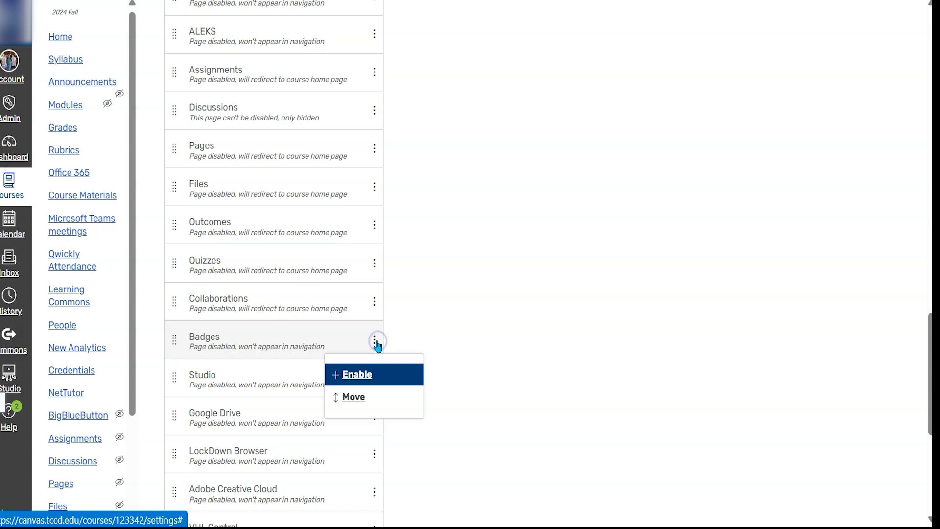
click(365, 377)
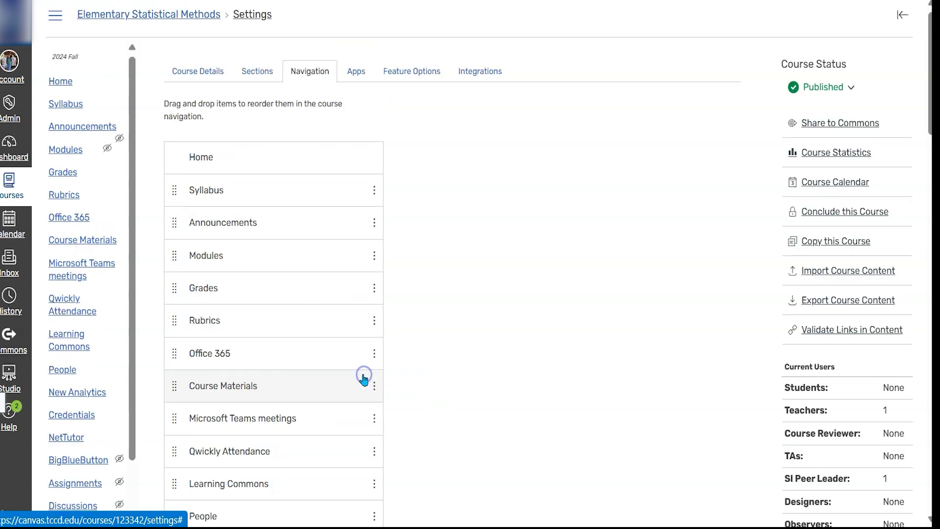
drag(174, 482, 219, 29)
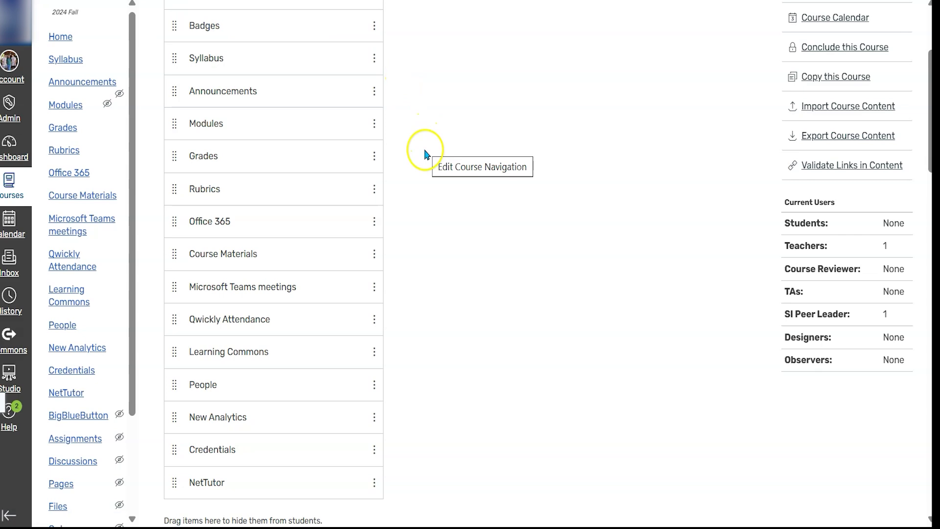
scroll(415, 222, down, 15)
scroll(409, 264, down, 10)
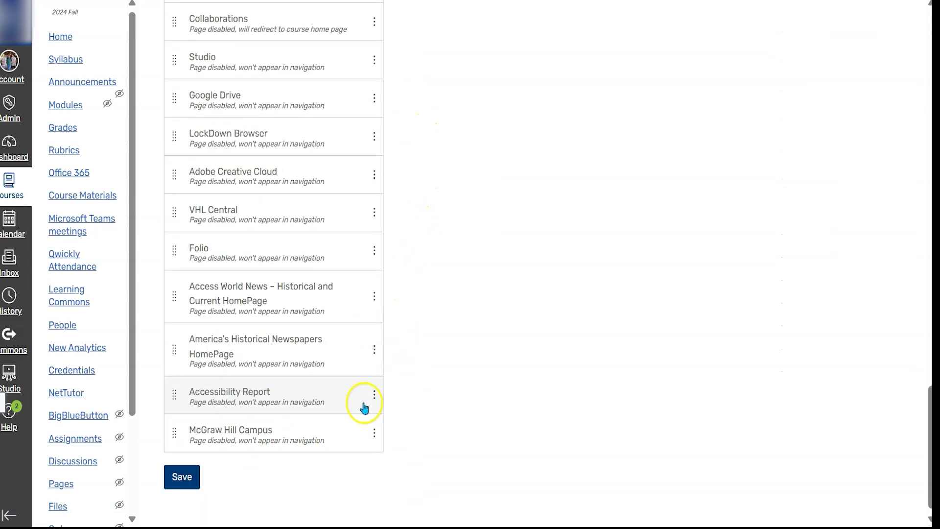
click(182, 473)
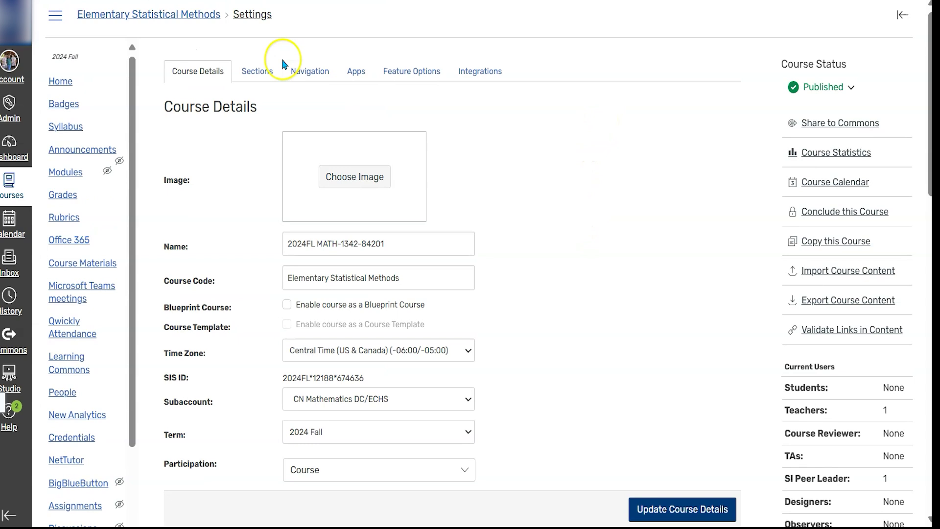
Open Badges from the course navigation and continue through to the Canvas Badges issuer page.
click(69, 105)
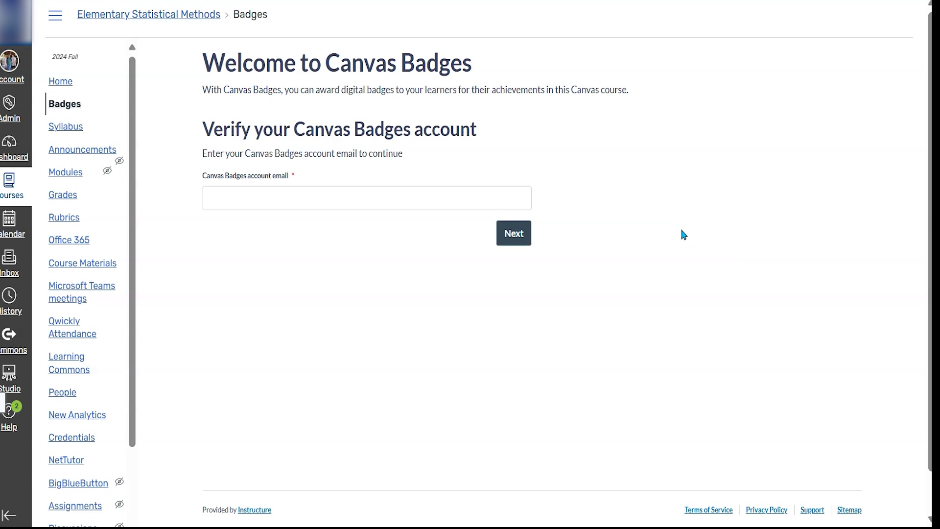
click(9, 145)
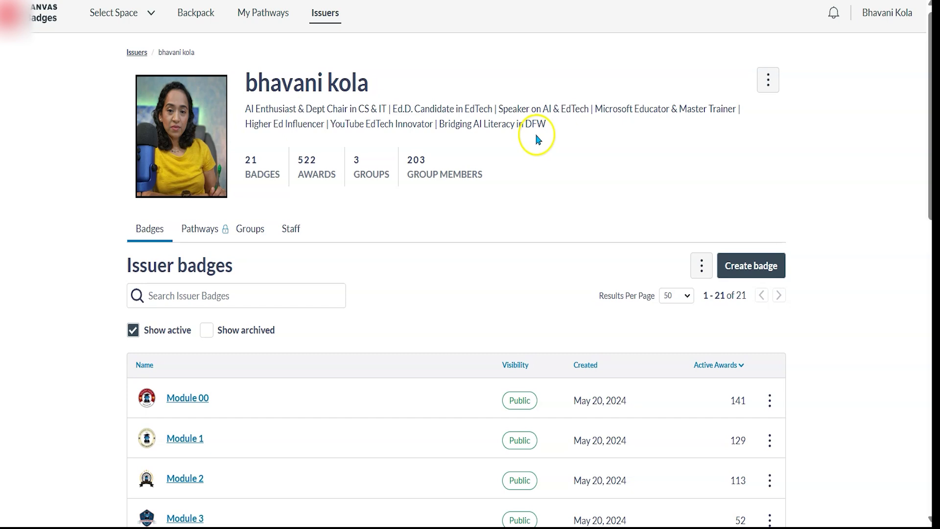
Review the Canvas Badges account settings, then go to the Issuers list.
click(872, 19)
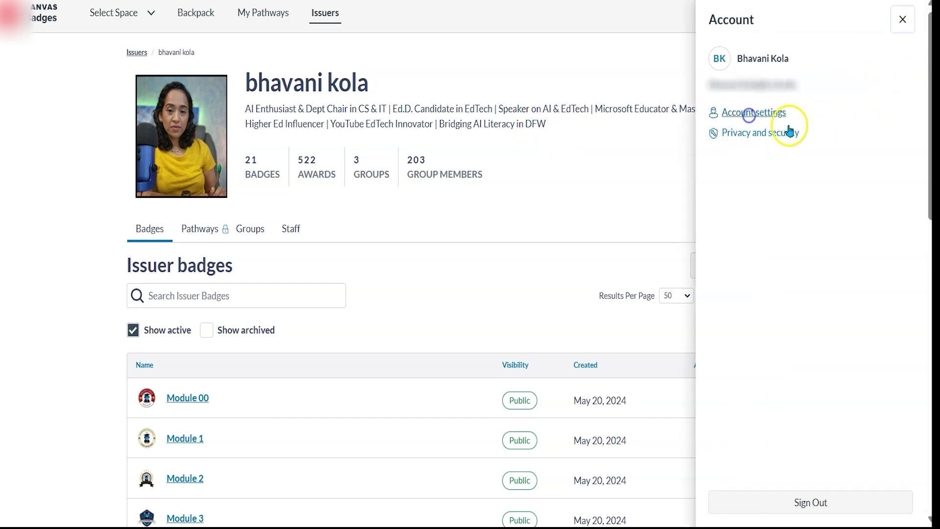
click(749, 116)
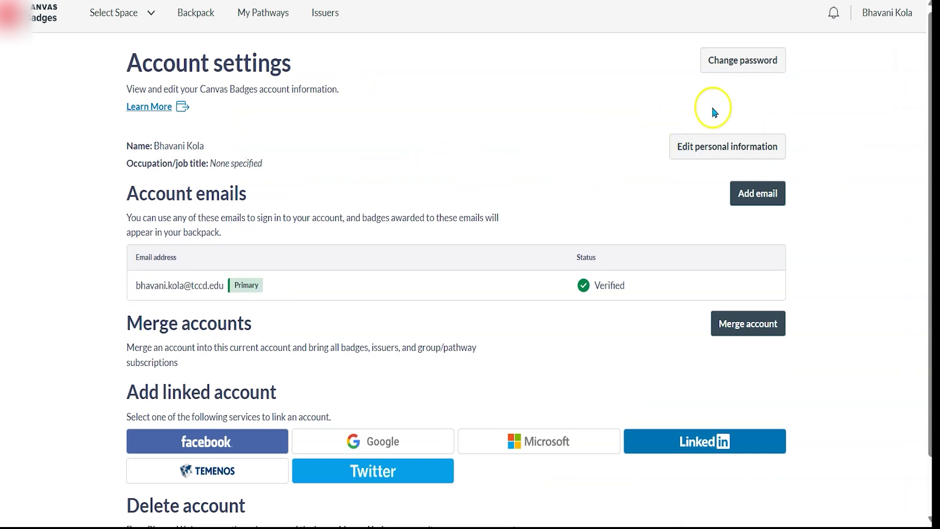
click(885, 19)
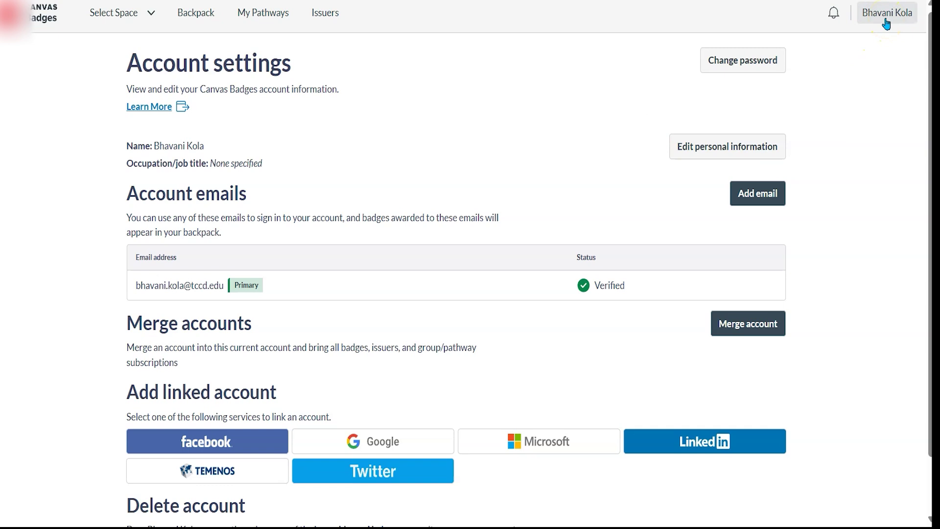
click(325, 14)
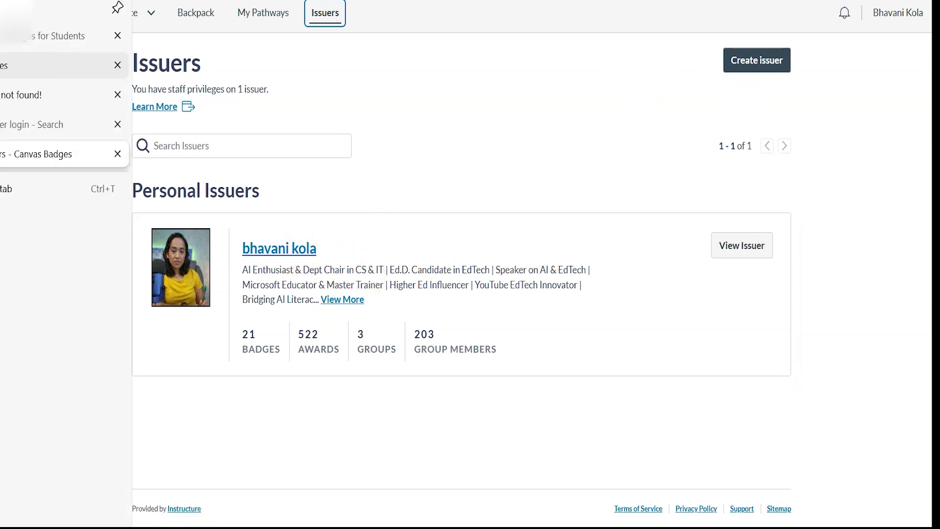
Switch to the Calculus-Business/Soc Science course's Canvas Badges tab showing Group progress.
click(14, 65)
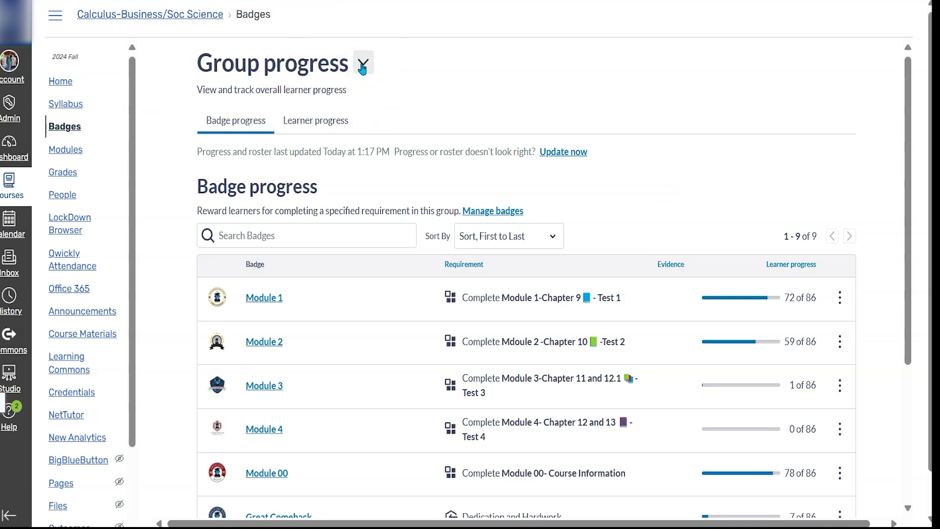
click(362, 69)
click(332, 117)
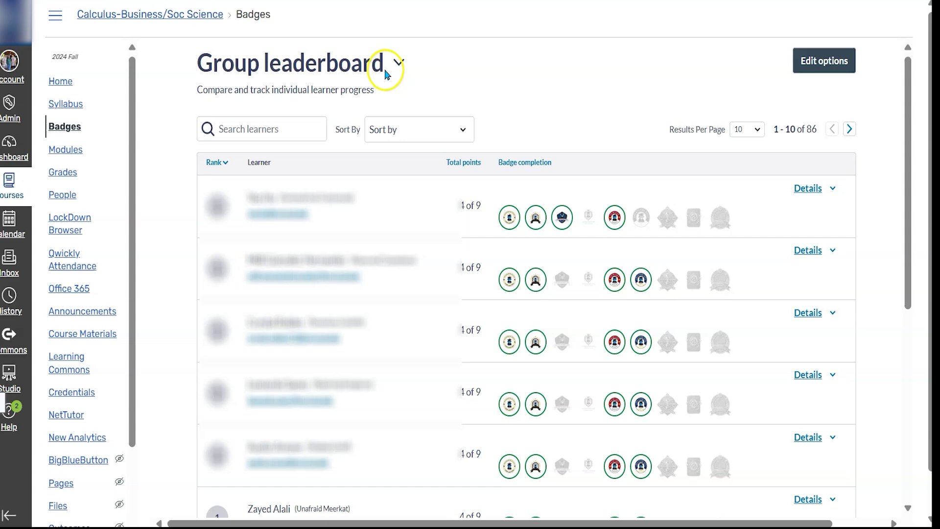
click(398, 62)
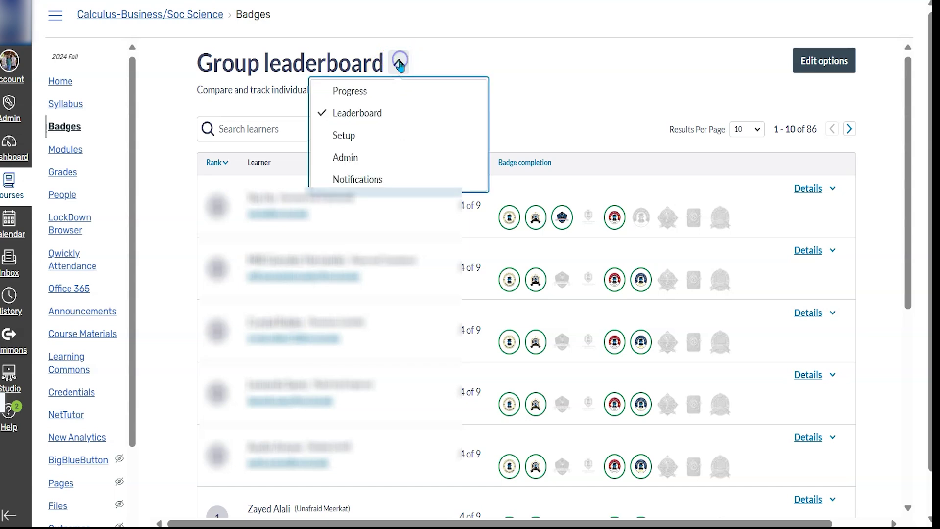
click(356, 94)
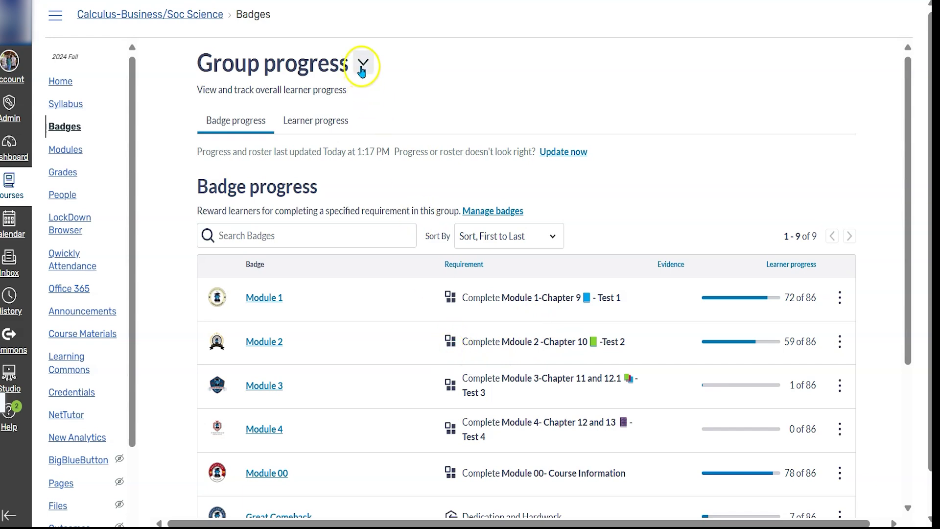
scroll(514, 162, down, 5)
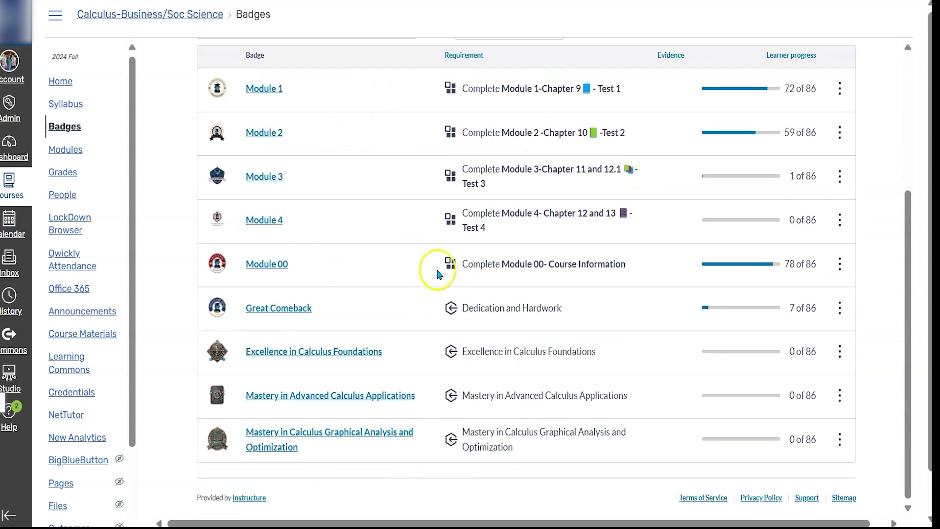
scroll(438, 274, up, 5)
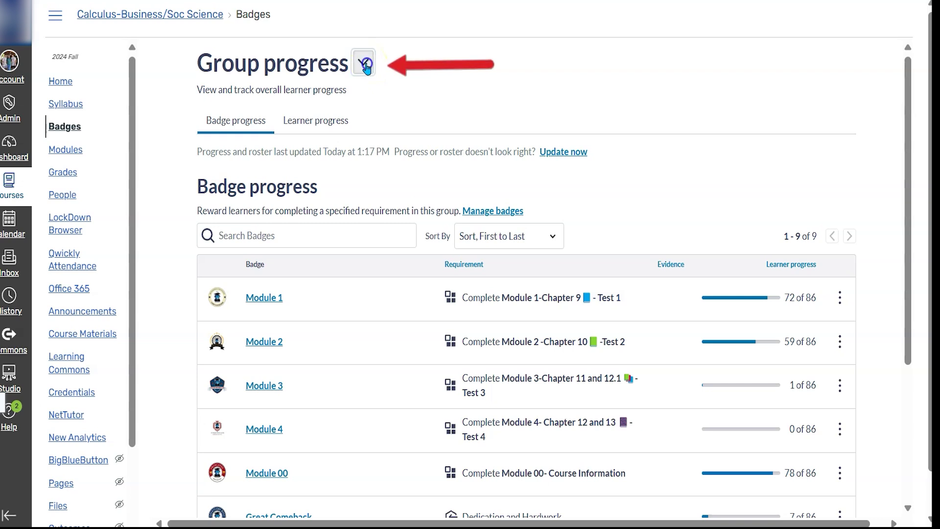
Switch to the group setup, start Add badge, and reveal the Create New Badge option.
click(364, 64)
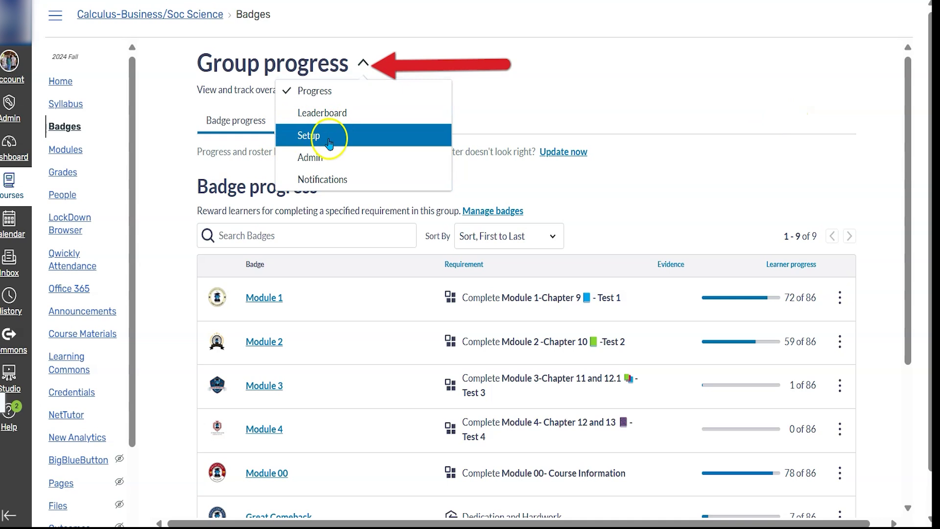
click(330, 136)
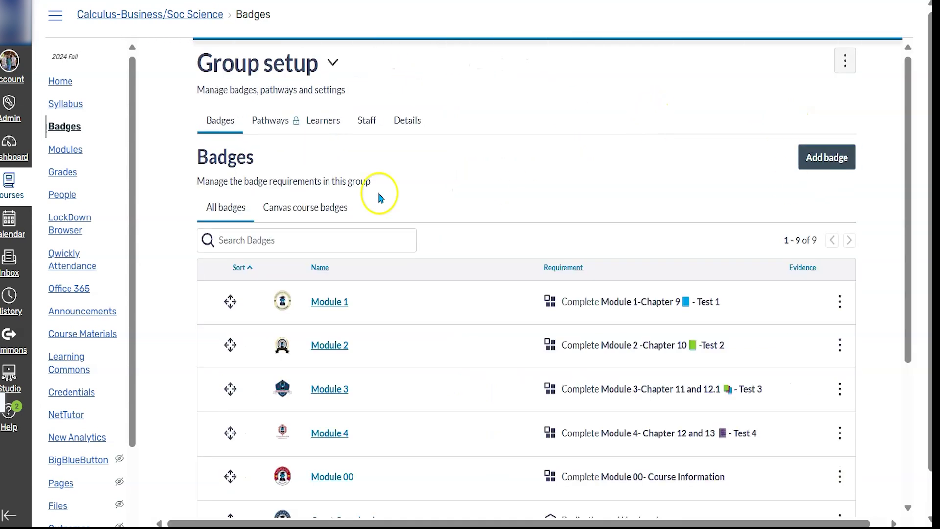
click(816, 166)
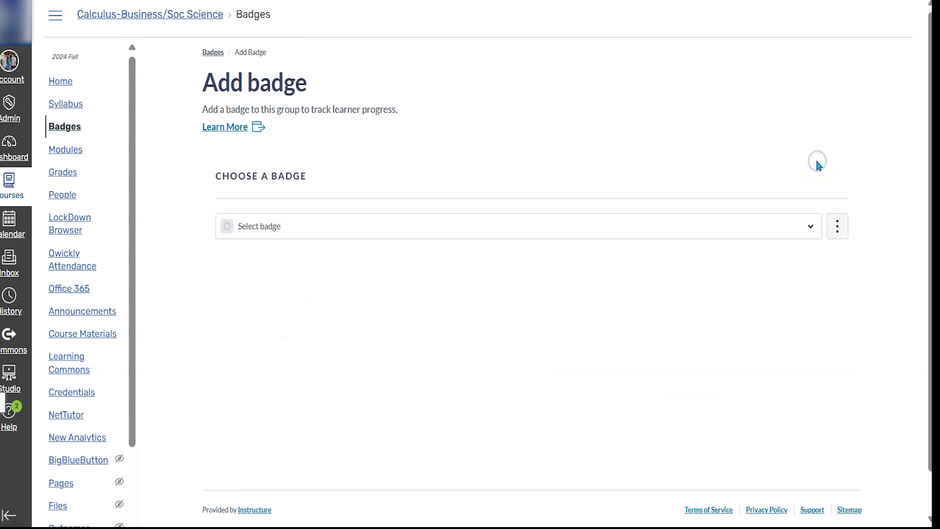
click(810, 226)
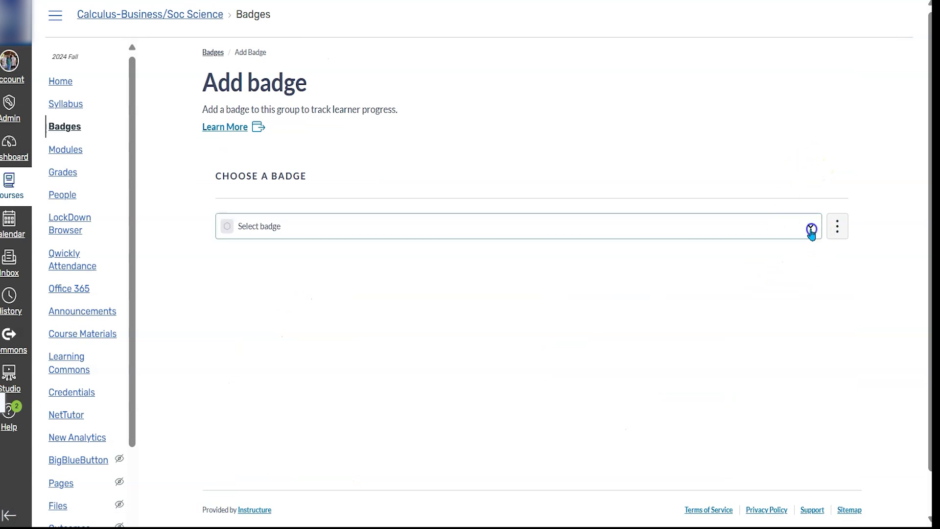
scroll(295, 307, down, 6)
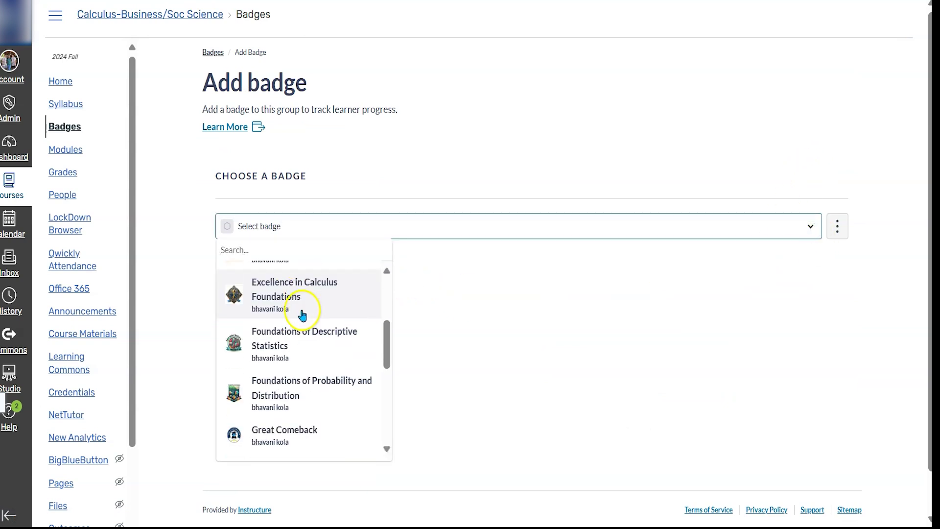
click(587, 316)
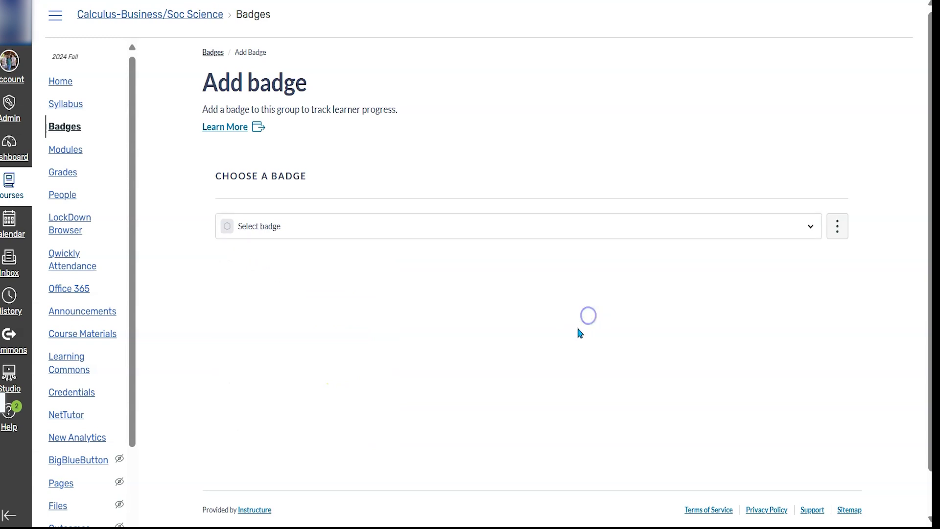
click(838, 230)
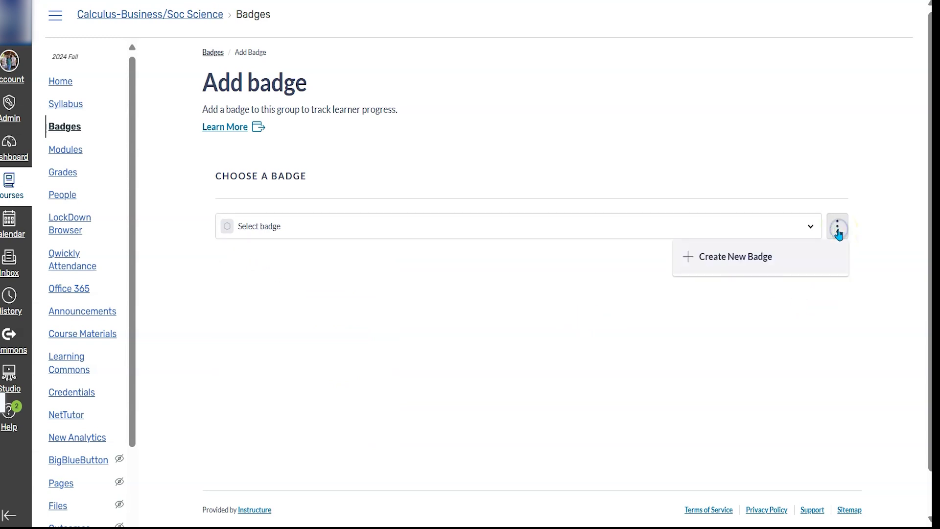
Create a badge named 'Mastery in Integral Calculus and Applications' and paste its description paragraph.
click(743, 260)
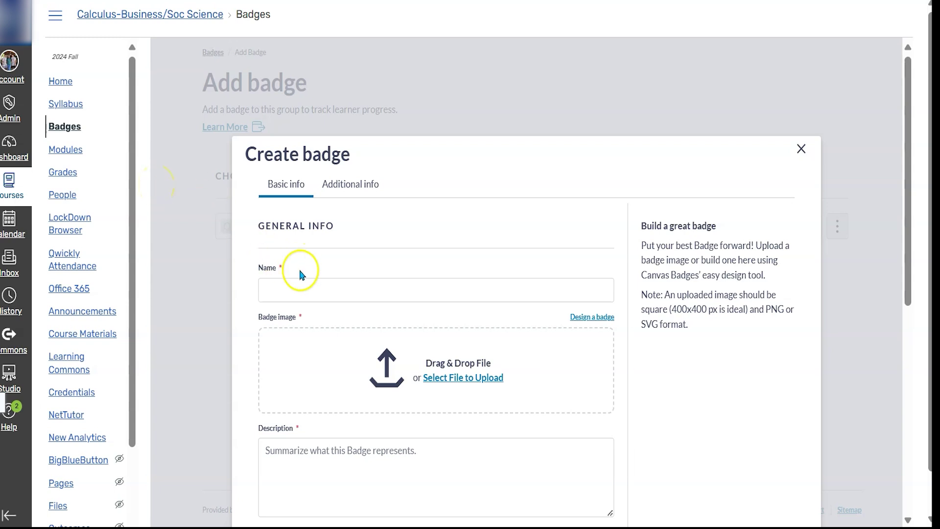
click(303, 289)
text(Mastery in Integral Calculus and Applications)
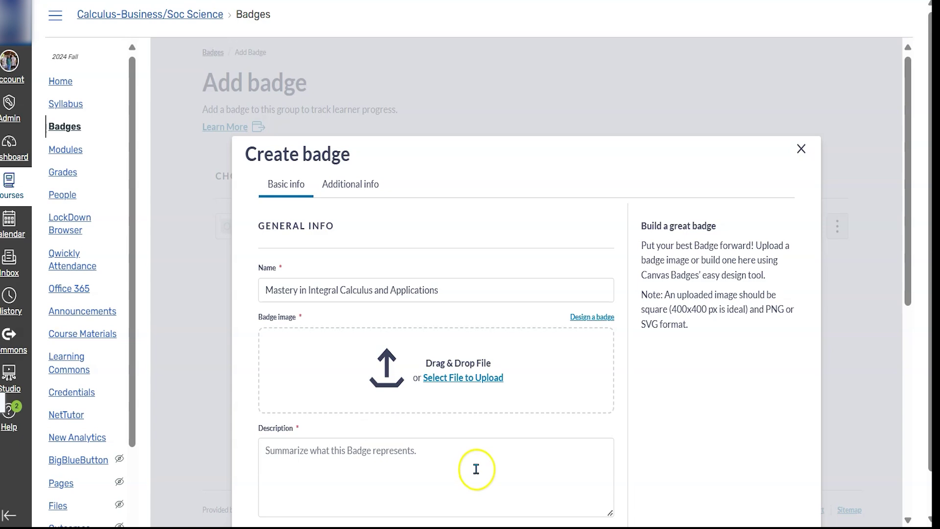
click(323, 455)
text(This badge represents the recipient’s mastery of integral calculus concepts and their applications, including antiderivatives, definite integrals, and solving real-world problems in business and economics. Awarded to students who achieved an A, this badge highlights their exceptional ability to apply integration techniques, solve differential equations, and analyze areas under curves.)
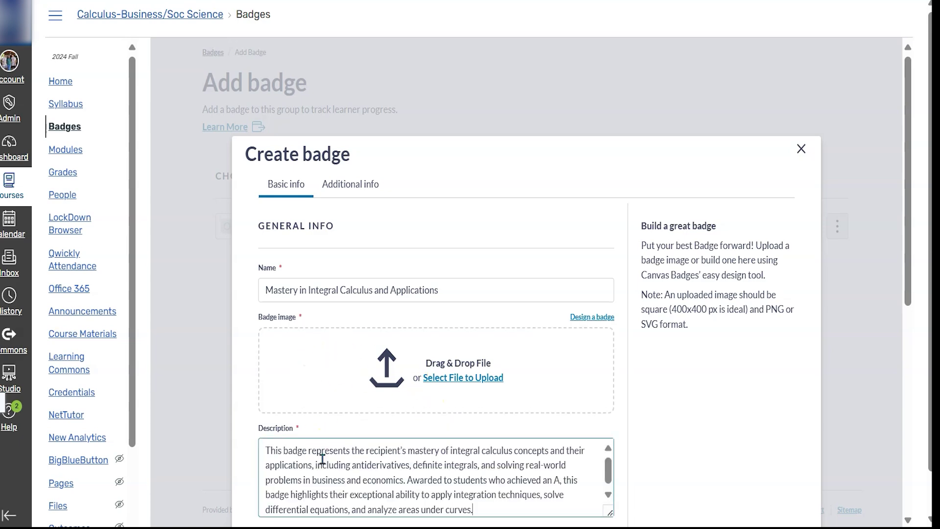
scroll(474, 372, down, 2)
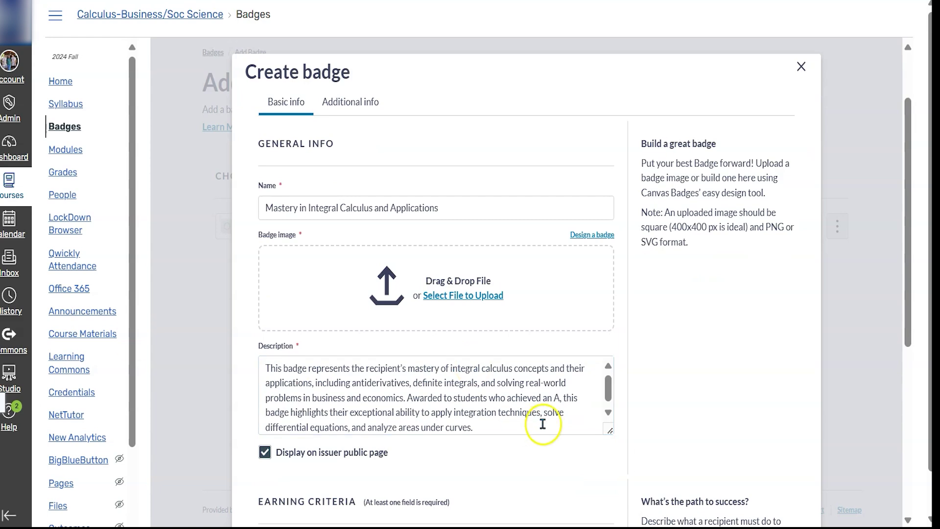
scroll(574, 254, down, 3)
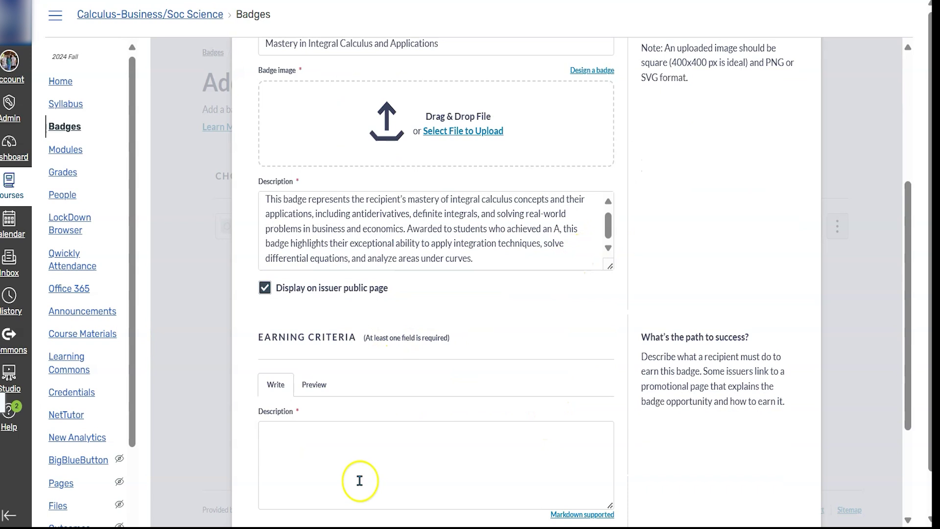
Paste the bulleted earning criteria, beginning with earning an A and mastering integration techniques.
click(346, 438)
key(ctrl+v)
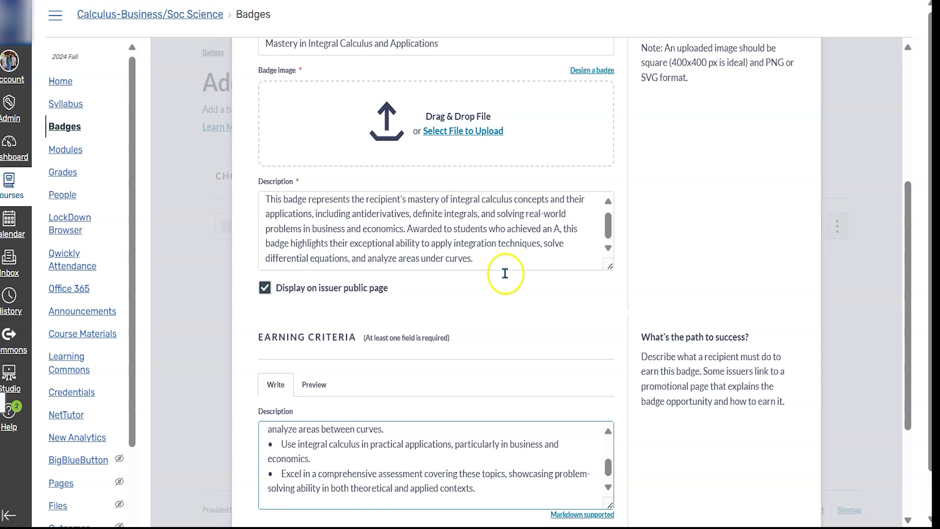
scroll(504, 267, down, 2)
drag(606, 385, 607, 362)
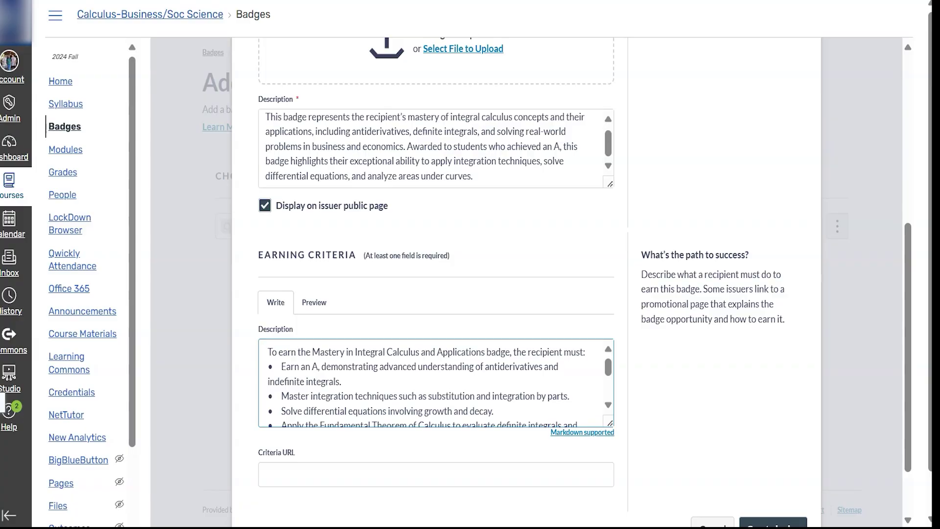
Add 7.png from File Explorer as the badge image and create the badge.
key(super+e)
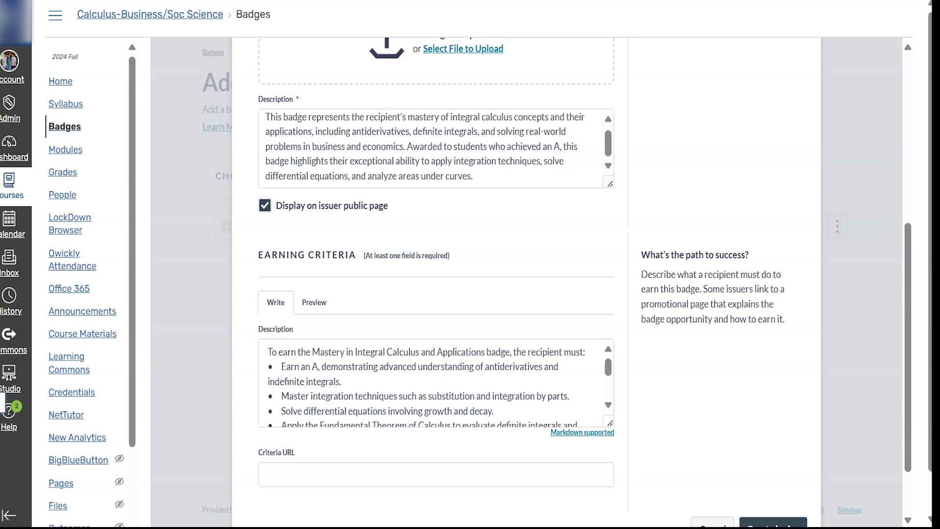
scroll(744, 262, up, 5)
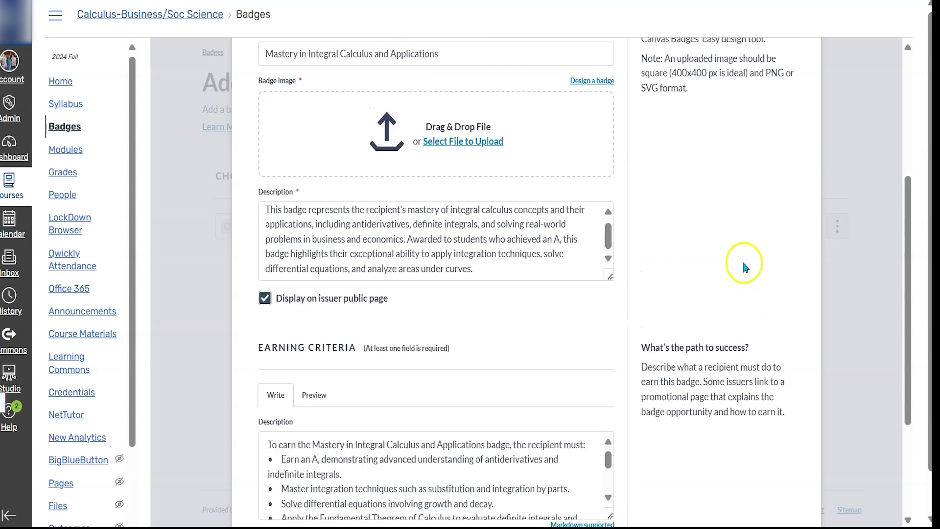
drag(215, 281, 443, 292)
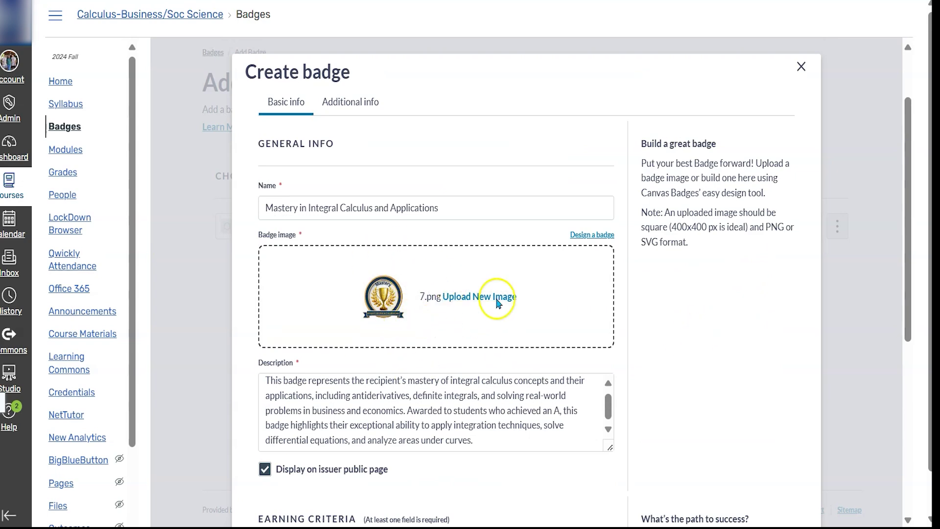
scroll(563, 306, down, 5)
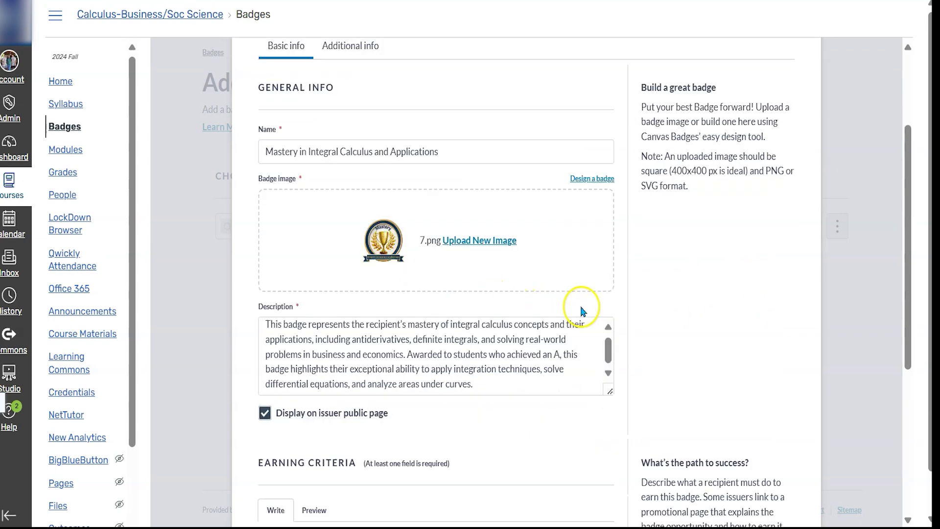
scroll(614, 310, down, 2)
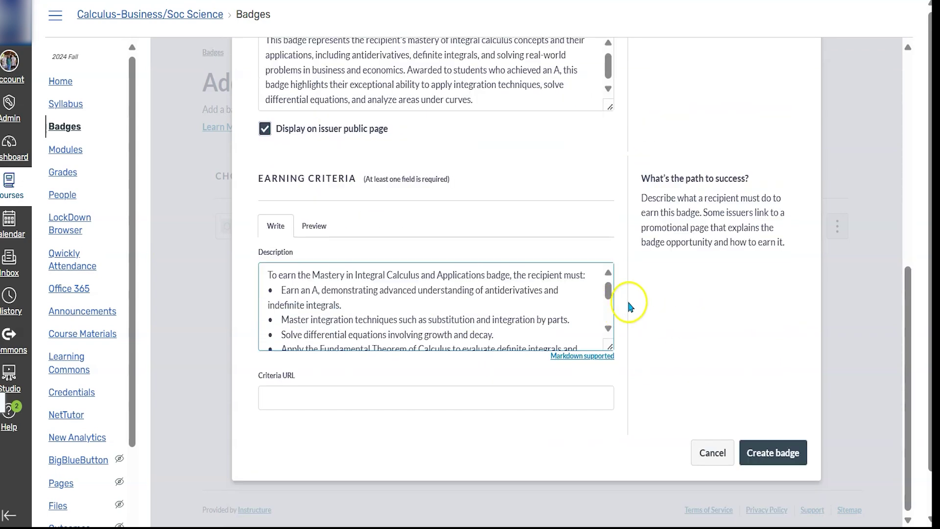
click(772, 458)
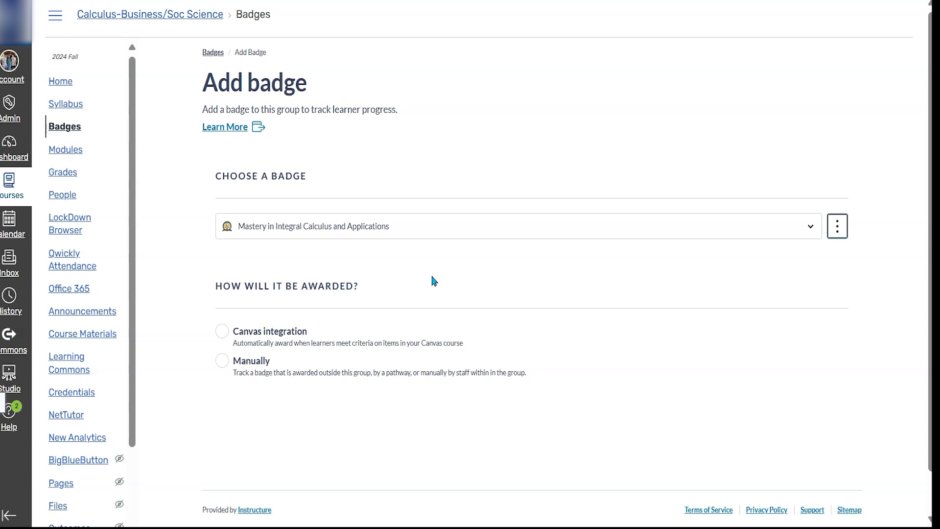
Select Canvas integration awarding and inspect the Course item list without picking an item.
click(297, 342)
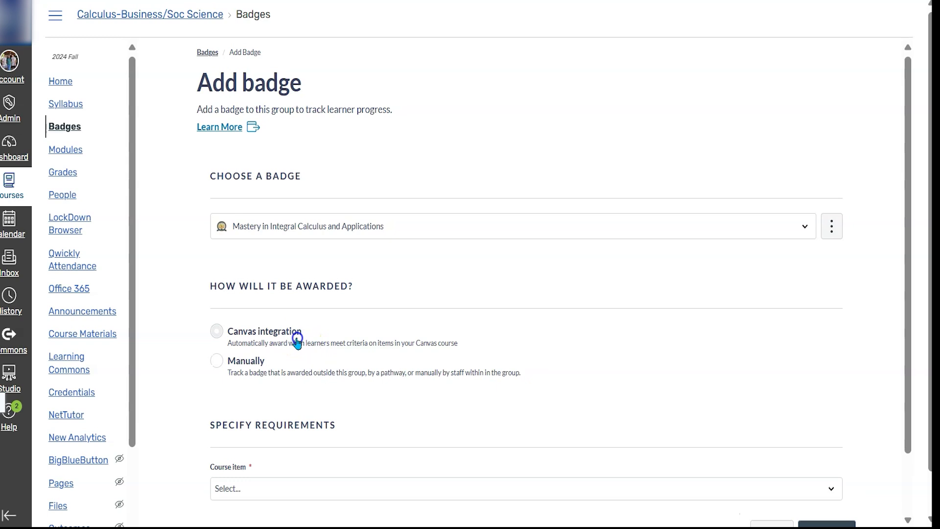
scroll(501, 310, down, 2)
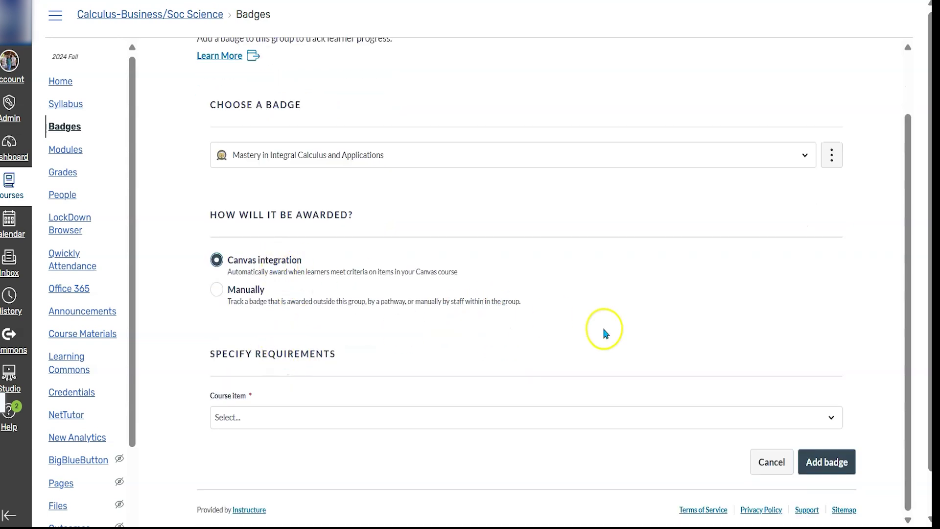
scroll(309, 384, down, 1)
click(805, 377)
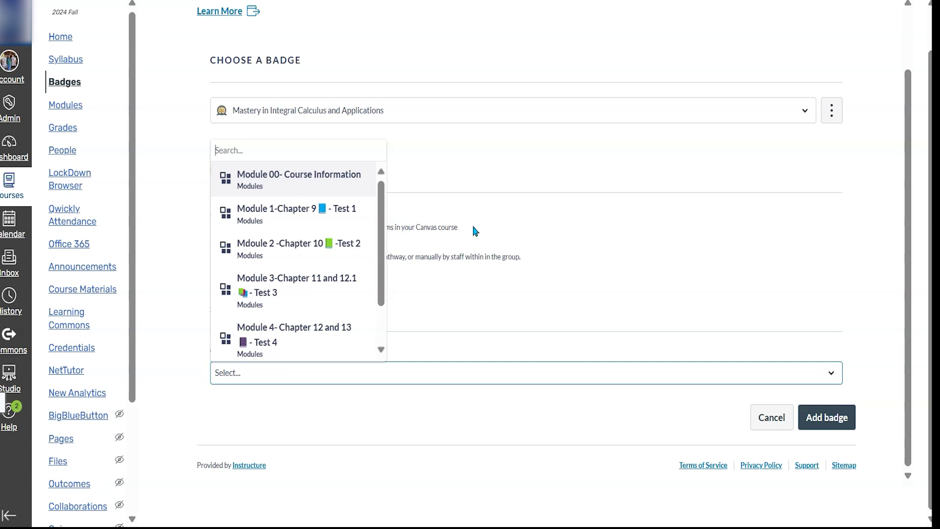
click(577, 233)
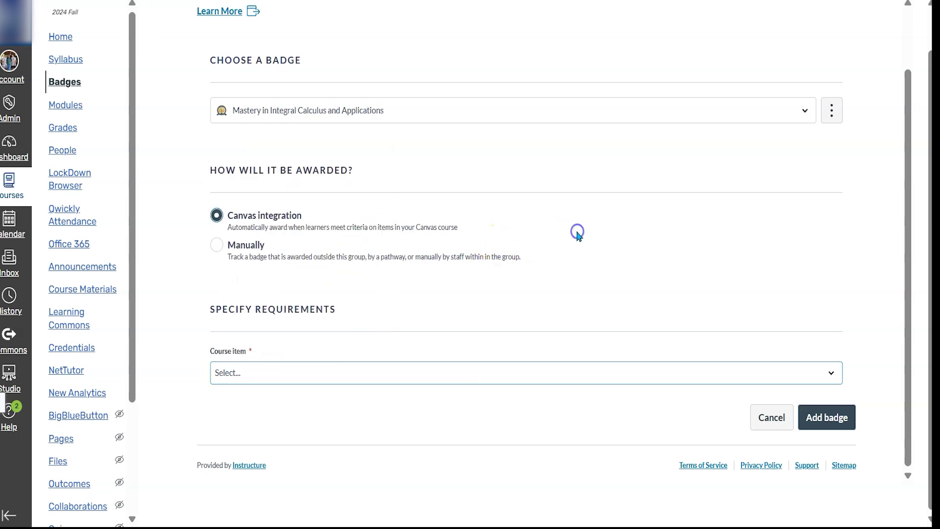
Make the badge manually awarded and replace the requirement label with the badge name.
click(216, 248)
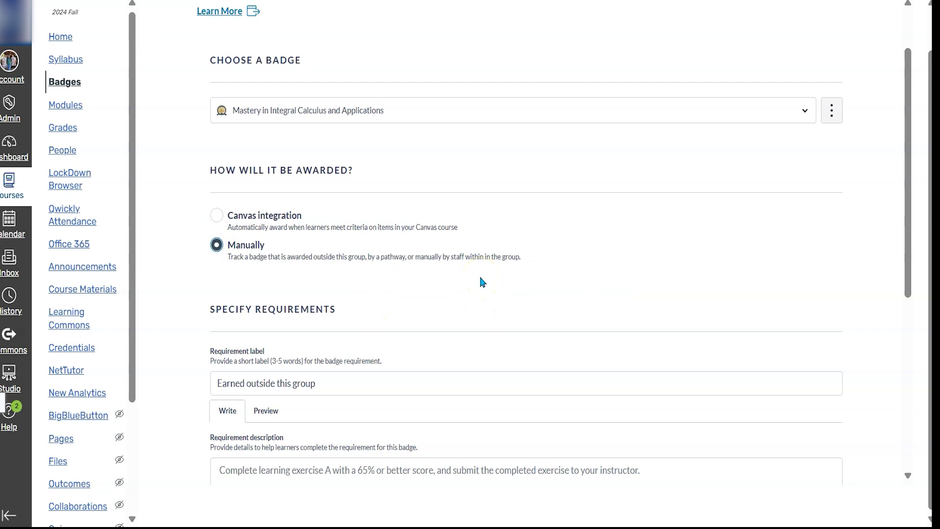
drag(327, 384, 214, 380)
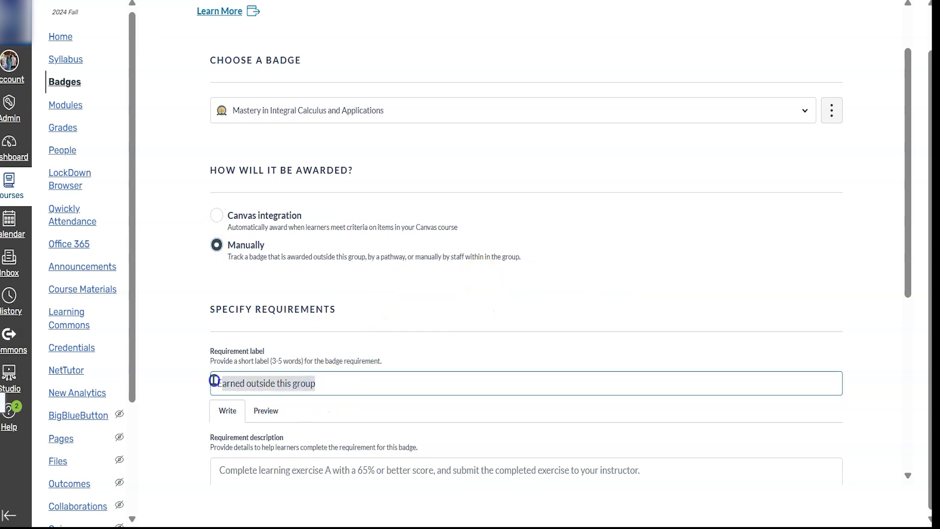
key(BackSpace)
key(super+v)
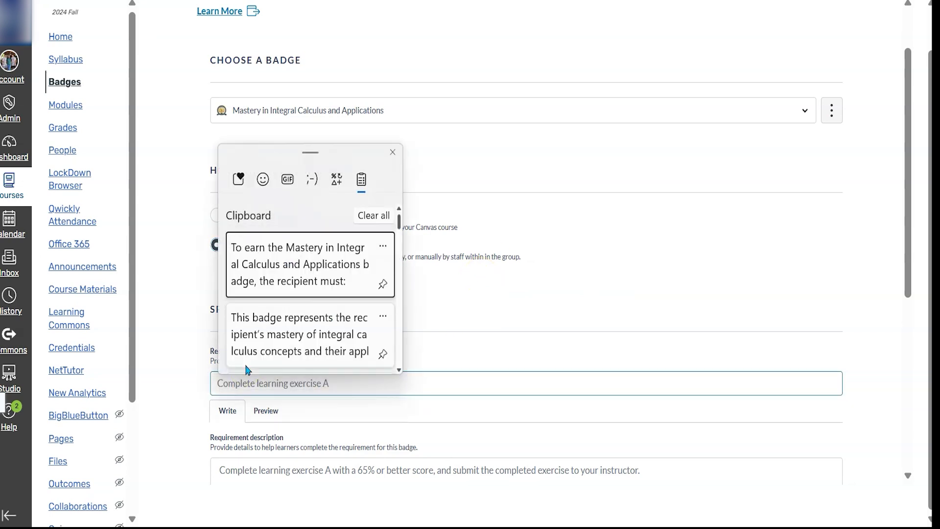
scroll(274, 259, down, 2)
click(340, 338)
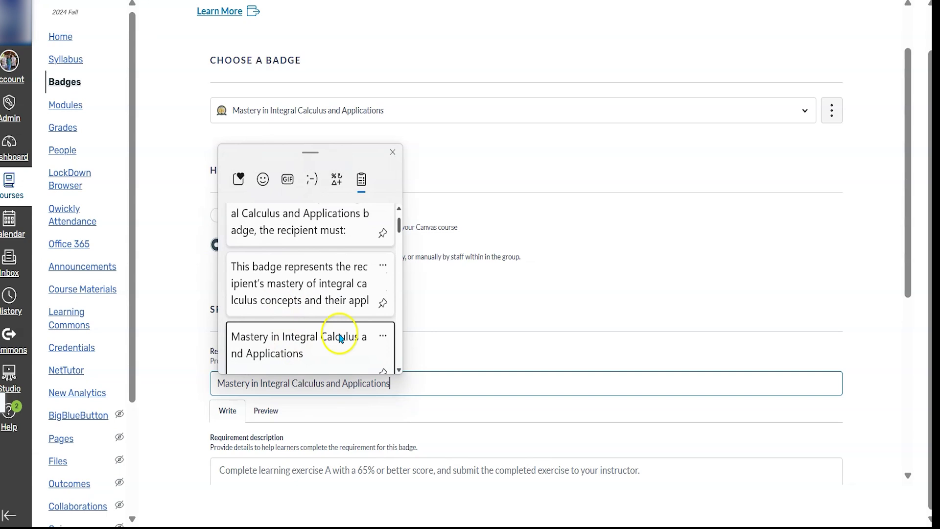
Paste the badge description into the requirement description.
scroll(440, 272, down, 5)
click(327, 240)
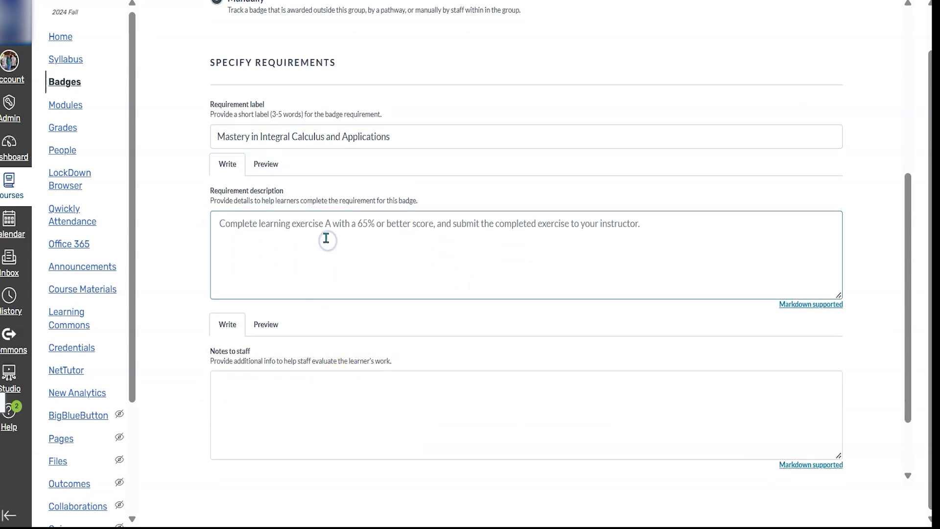
key(super+v)
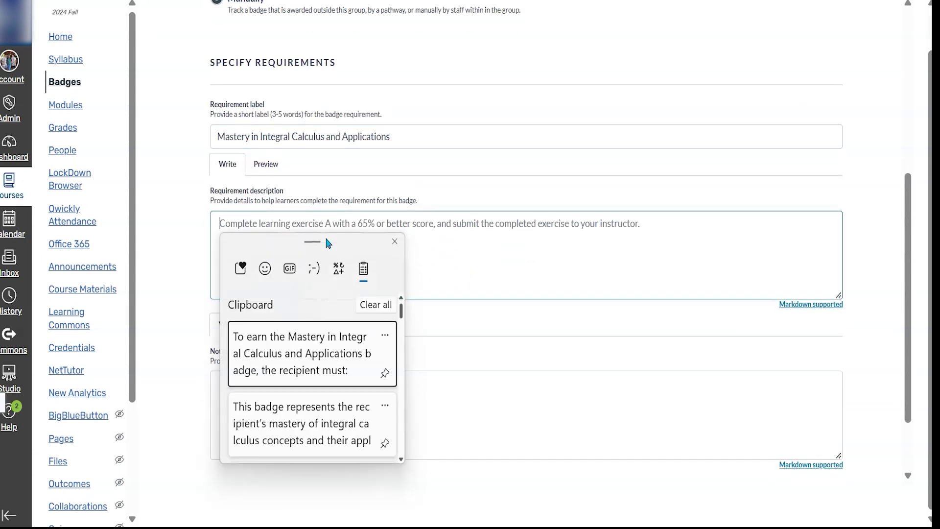
click(336, 430)
Paste the earning criteria into Notes to staff and add the badge to the group.
scroll(465, 342, down, 2)
click(372, 317)
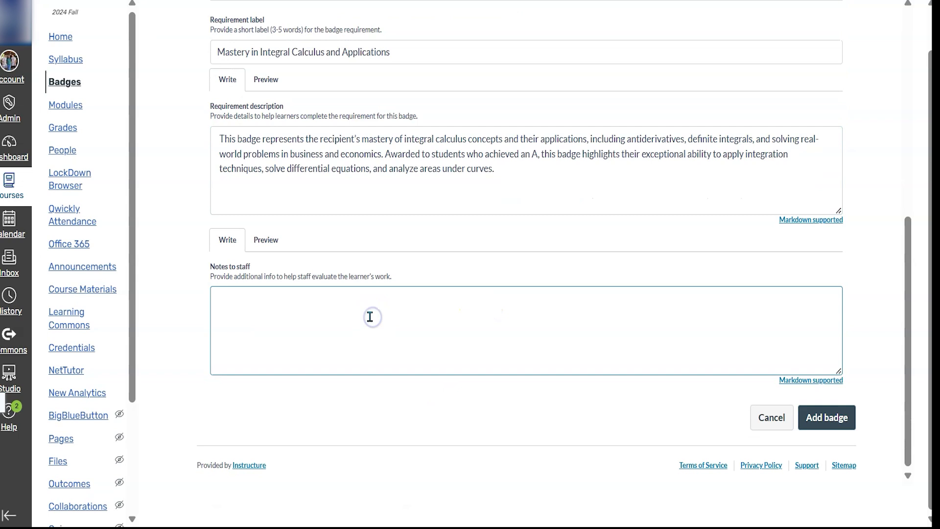
key(super+v)
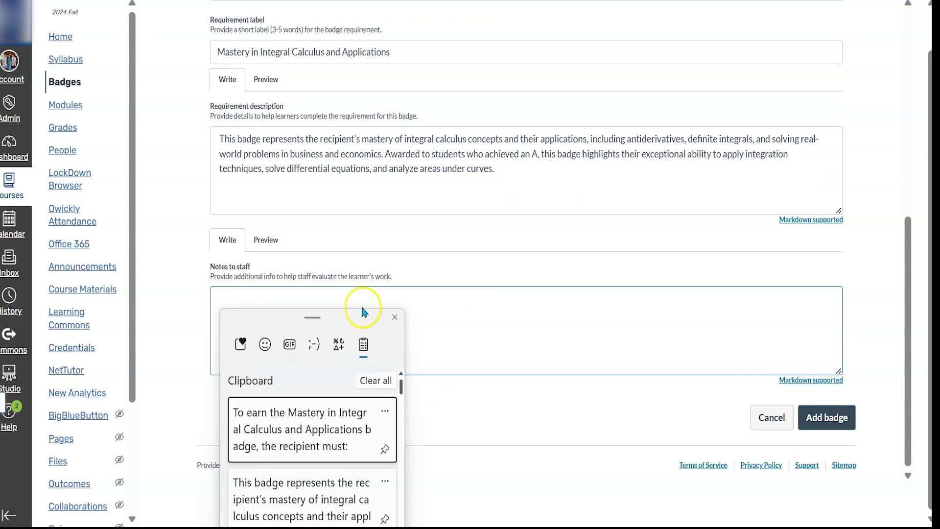
click(350, 426)
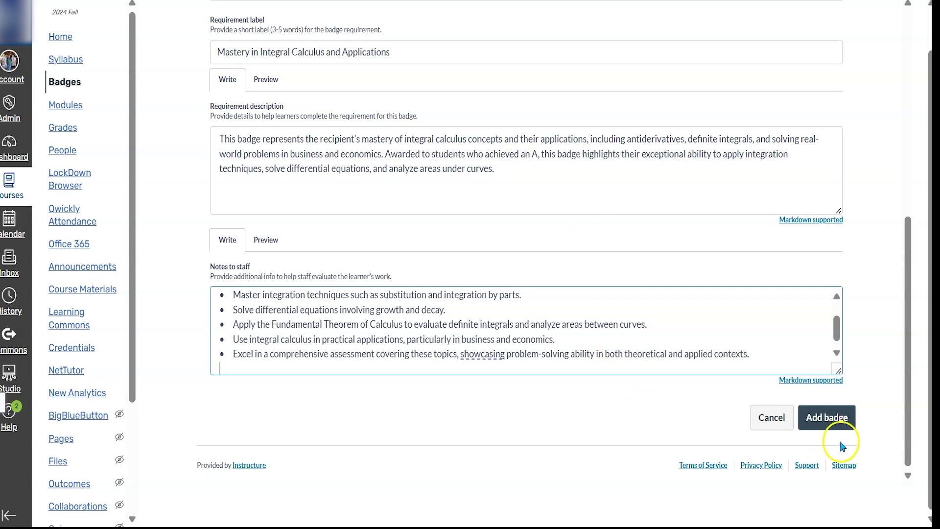
click(834, 418)
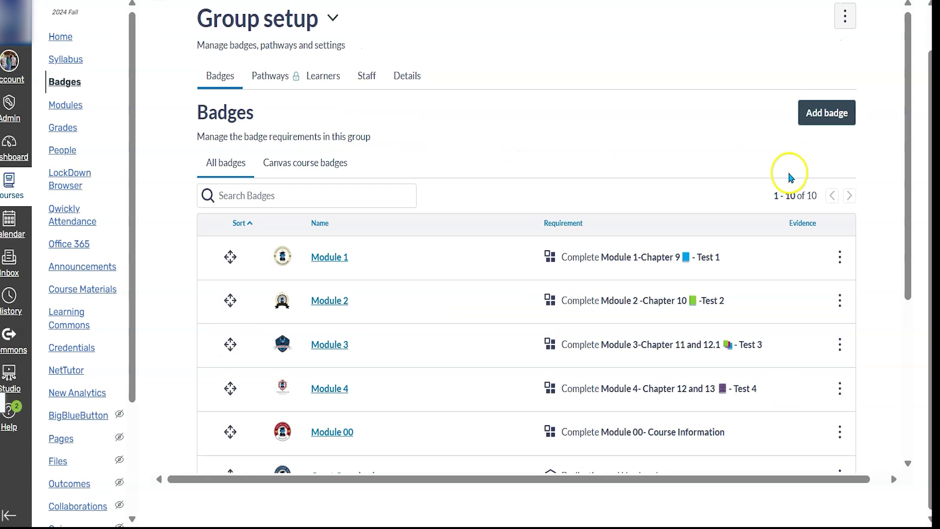
scroll(540, 127, down, 5)
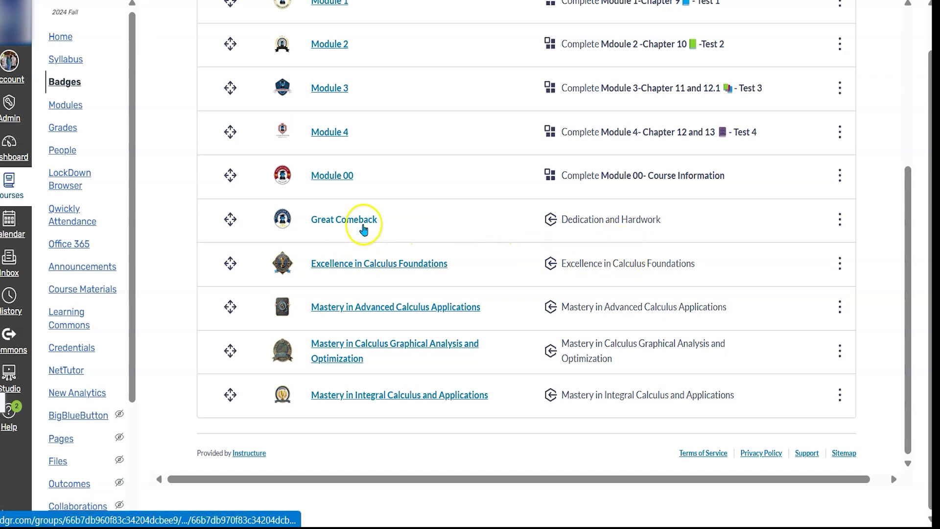
click(334, 221)
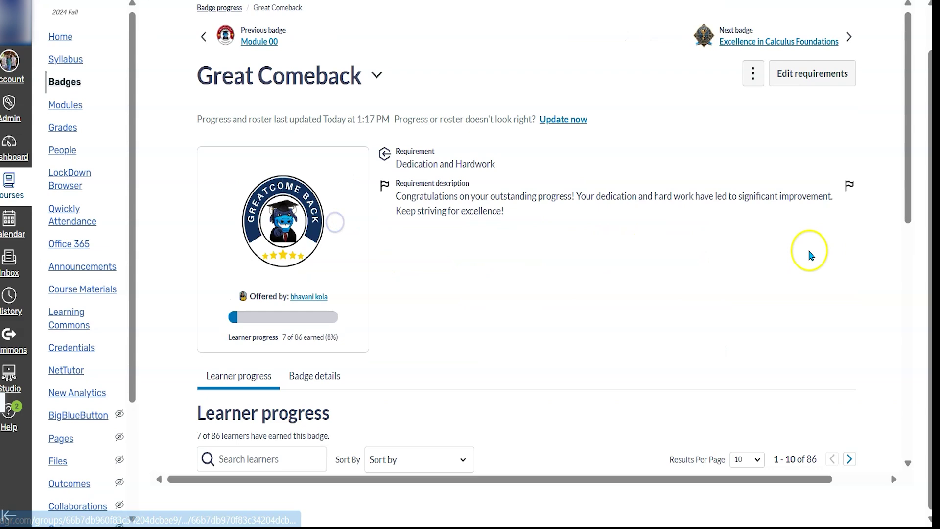
scroll(655, 235, down, 4)
scroll(658, 235, down, 3)
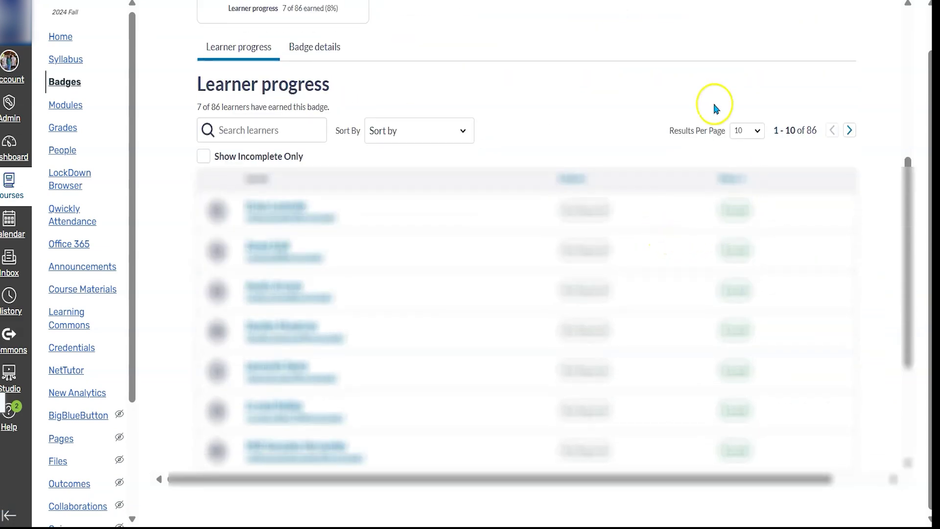
scroll(705, 171, up, 3)
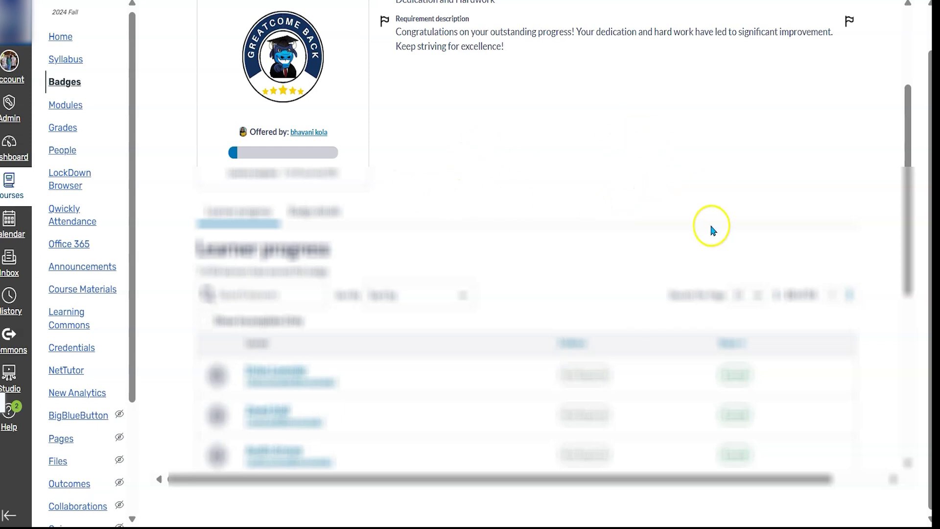
scroll(708, 223, up, 2)
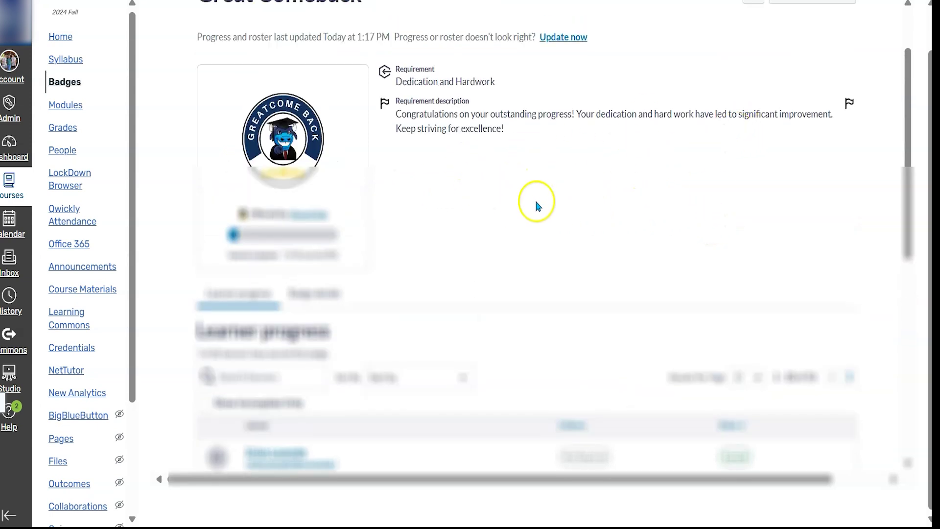
scroll(604, 206, up, 2)
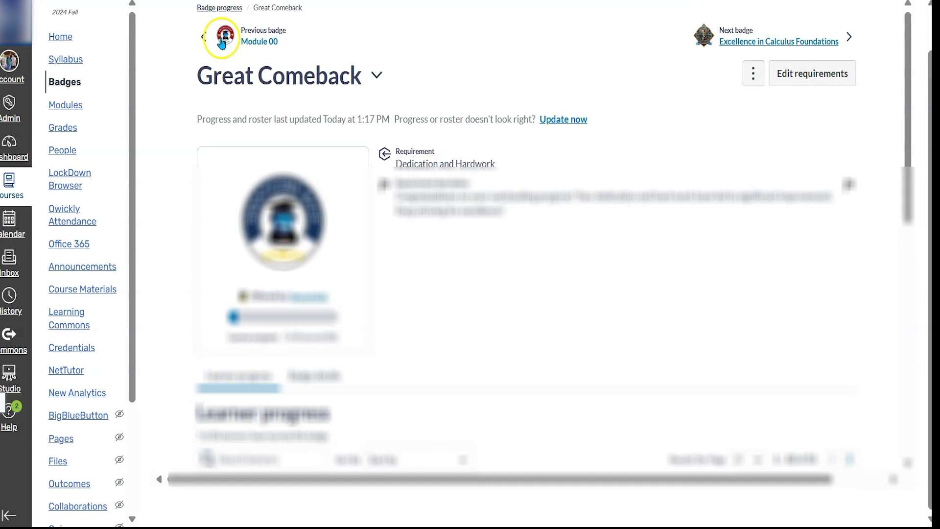
click(205, 37)
scroll(559, 195, down, 2)
scroll(563, 193, down, 7)
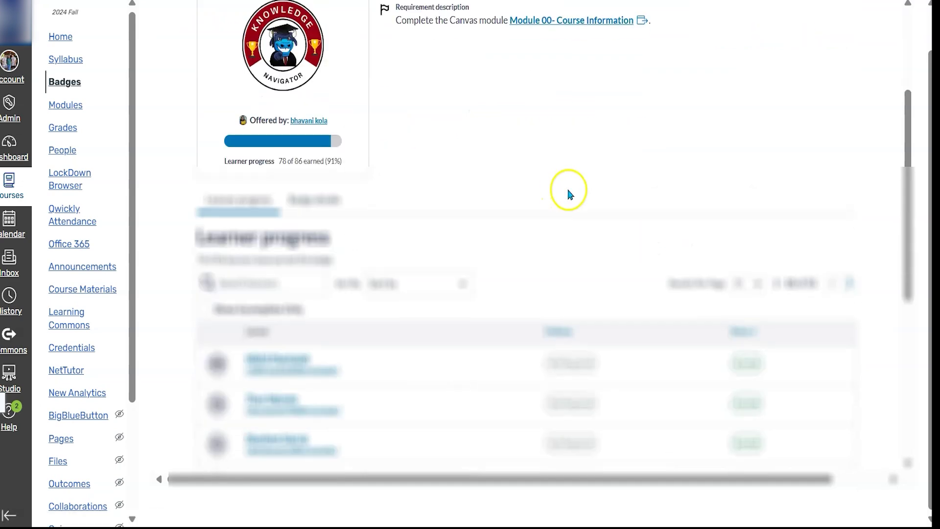
scroll(251, 78, up, 10)
Open the Excellence in Calculus Foundations badge from the group's badge list.
click(231, 53)
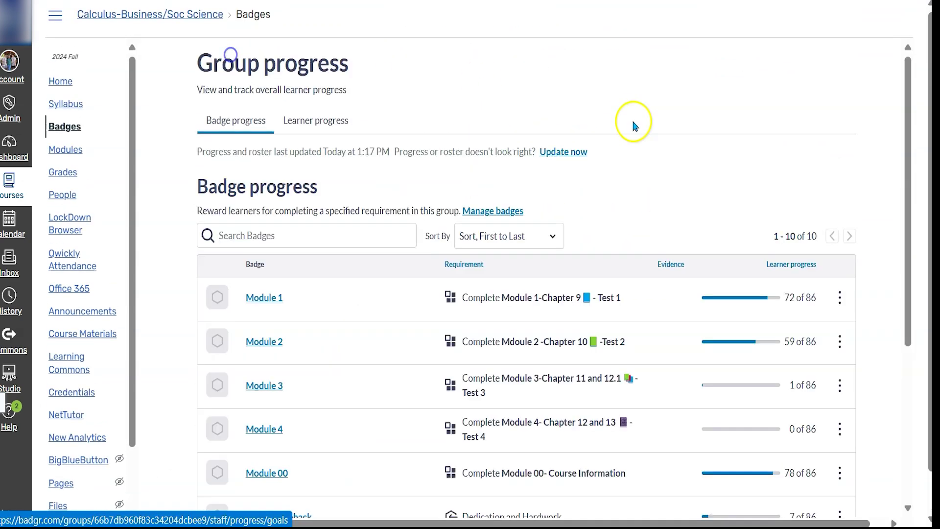
scroll(612, 181, down, 5)
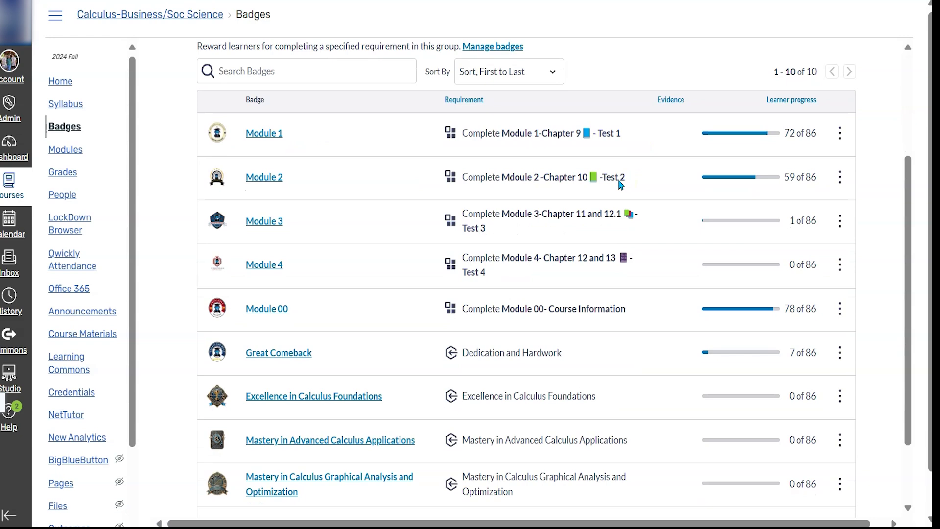
click(320, 308)
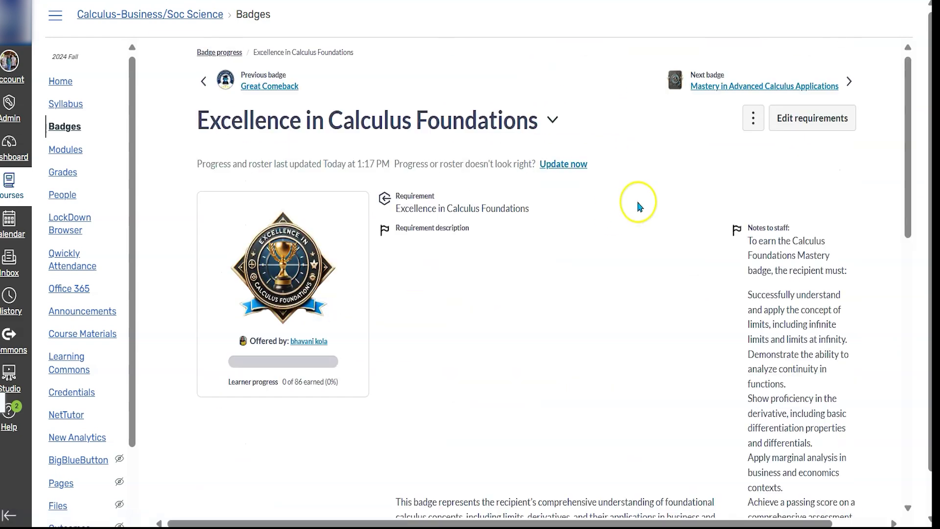
scroll(636, 198, down, 3)
scroll(637, 204, up, 2)
scroll(638, 205, down, 5)
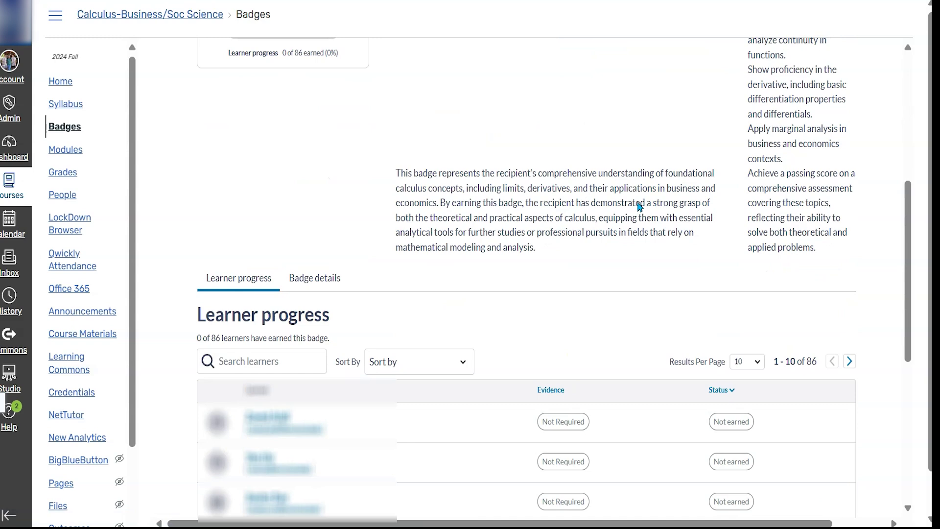
Filter the badge's learner progress by 'Mos', leaving one learner marked Not earned.
click(244, 359)
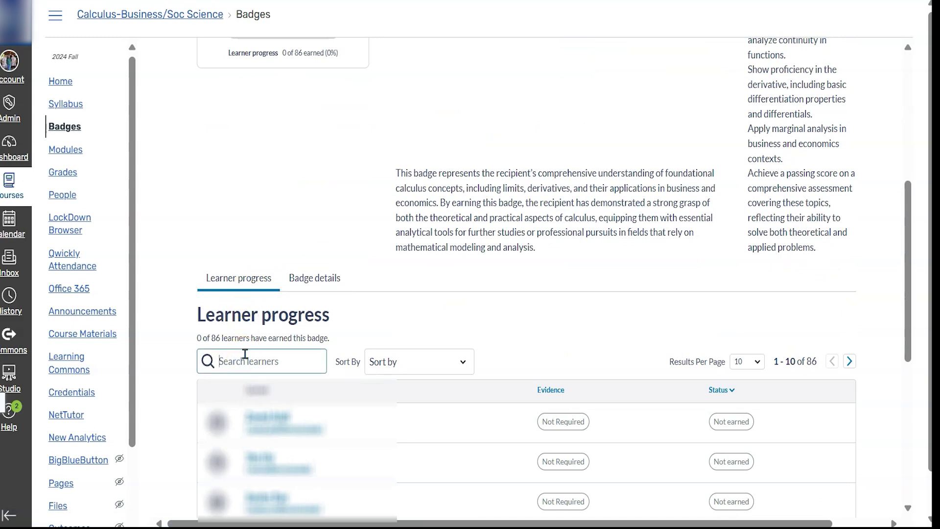
scroll(255, 352, down, 2)
click(289, 342)
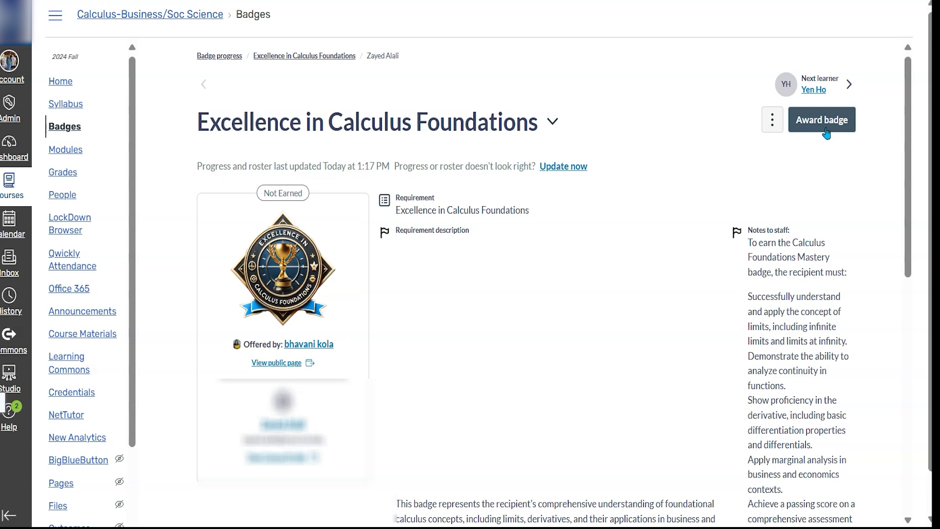
click(590, 306)
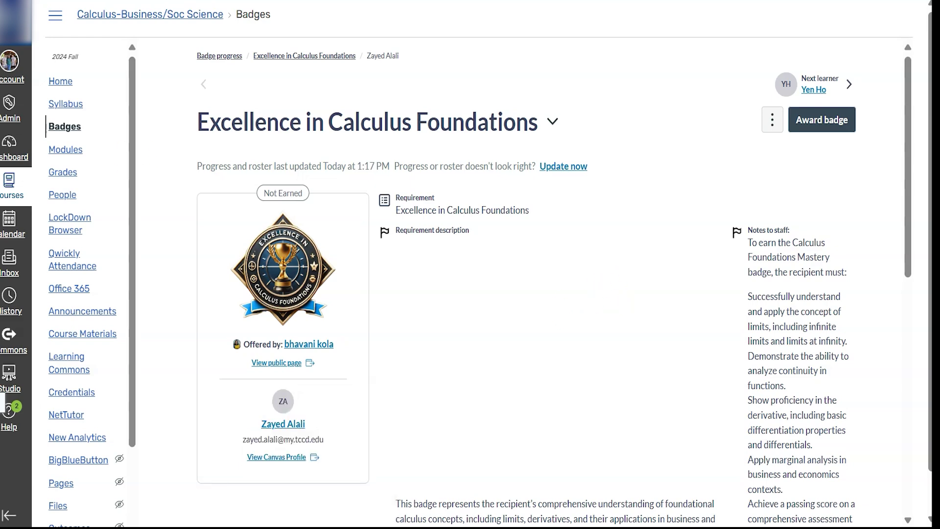
scroll(495, 237, down, 6)
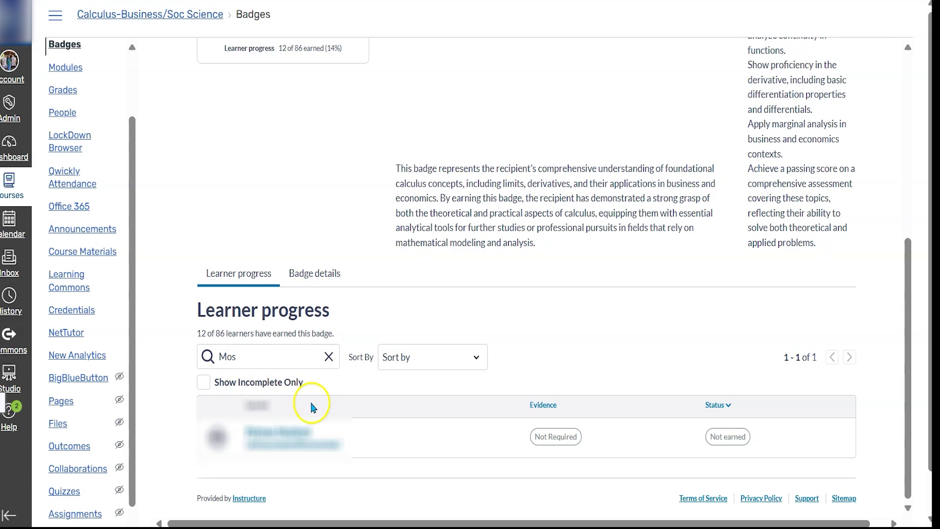
Award Excellence in Calculus Foundations to the matching student and dismiss the success message.
click(298, 441)
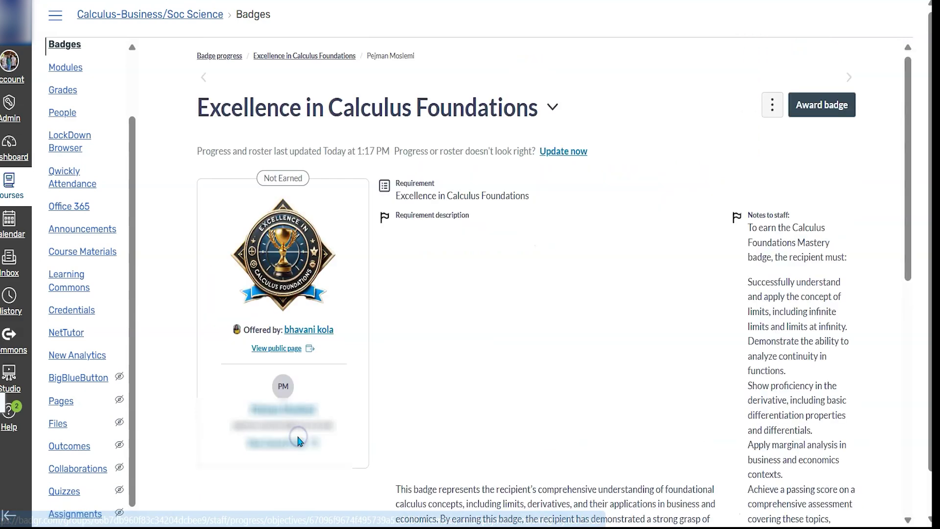
click(586, 281)
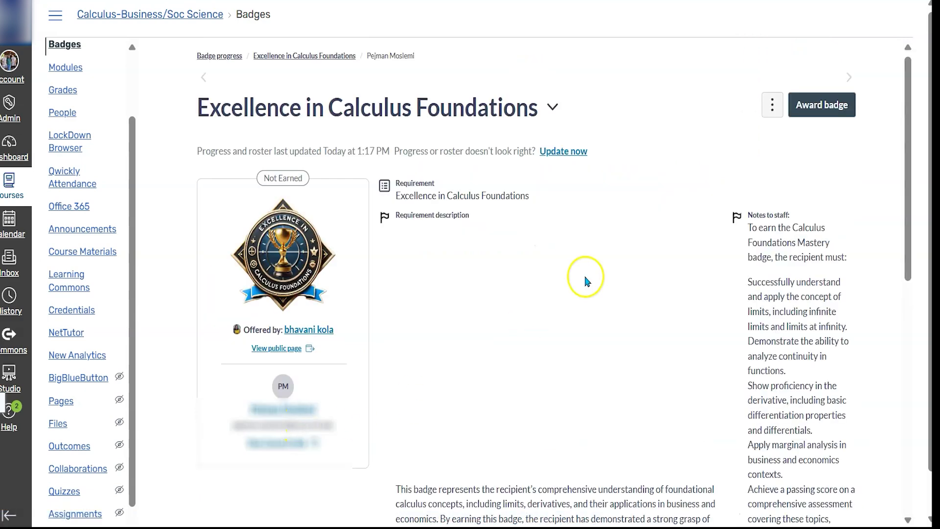
click(832, 110)
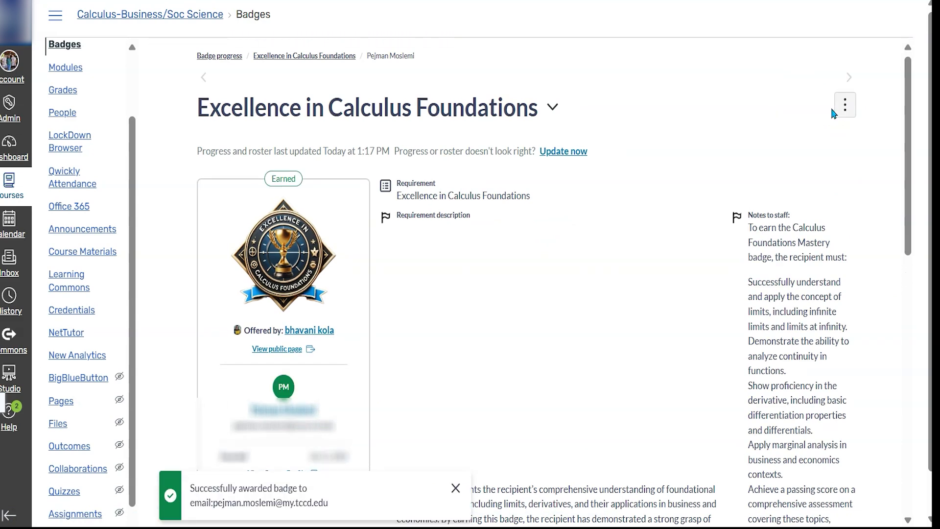
click(304, 195)
click(455, 488)
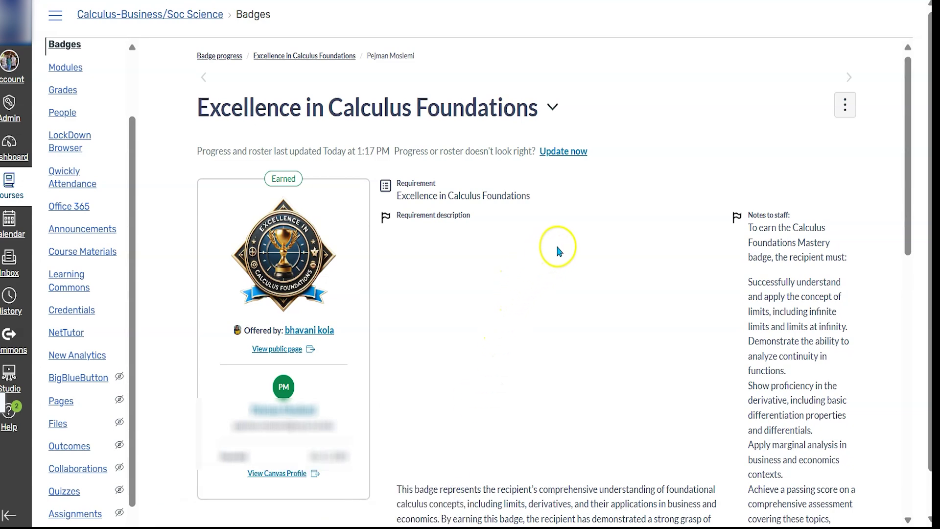
Review the award details showing the badge awarded October 11, 2024.
scroll(563, 248, down, 5)
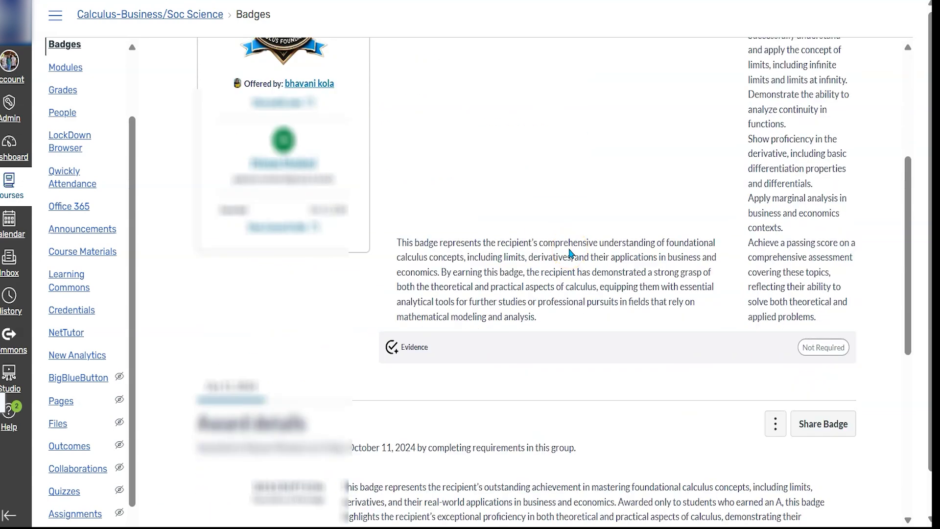
scroll(567, 247, up, 2)
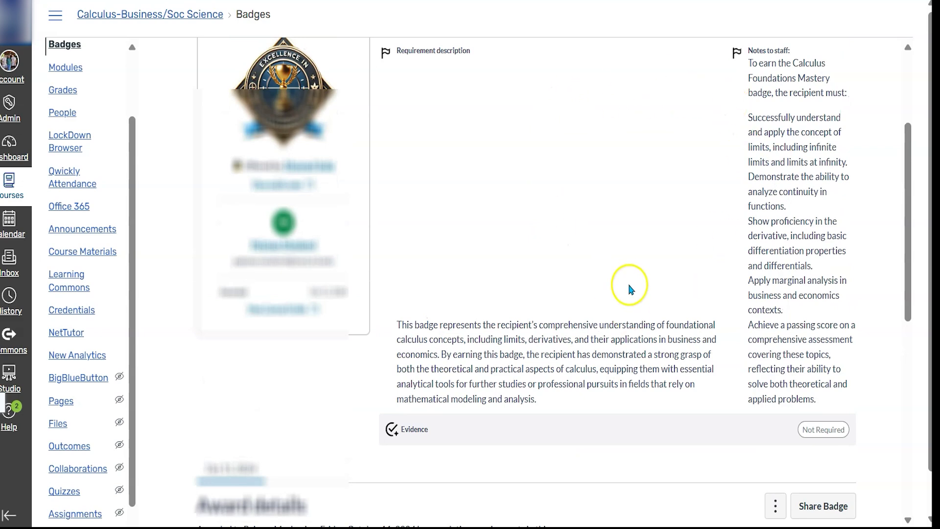
scroll(636, 266, down, 5)
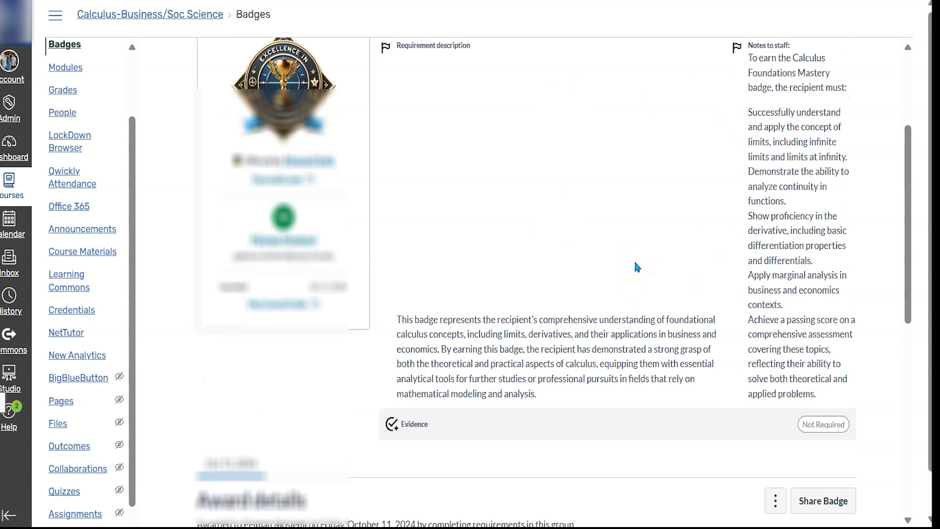
scroll(637, 266, down, 2)
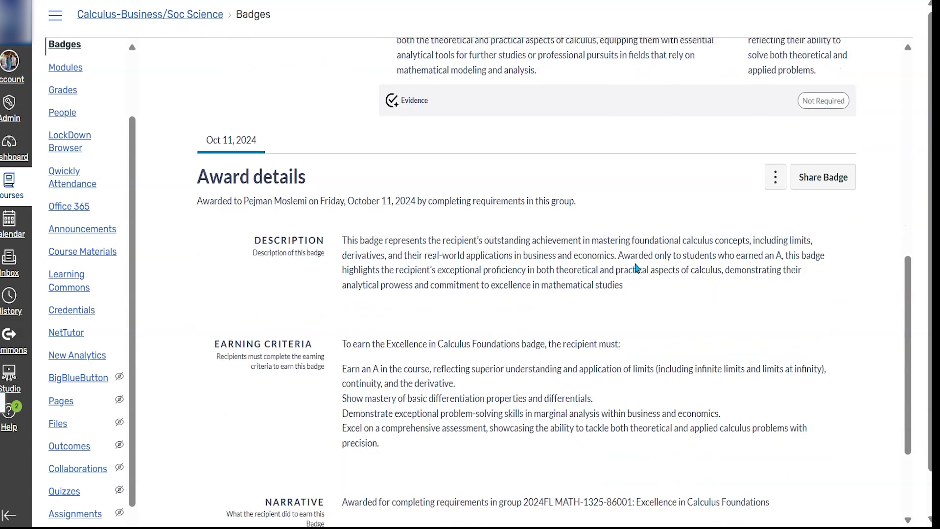
scroll(636, 267, down, 2)
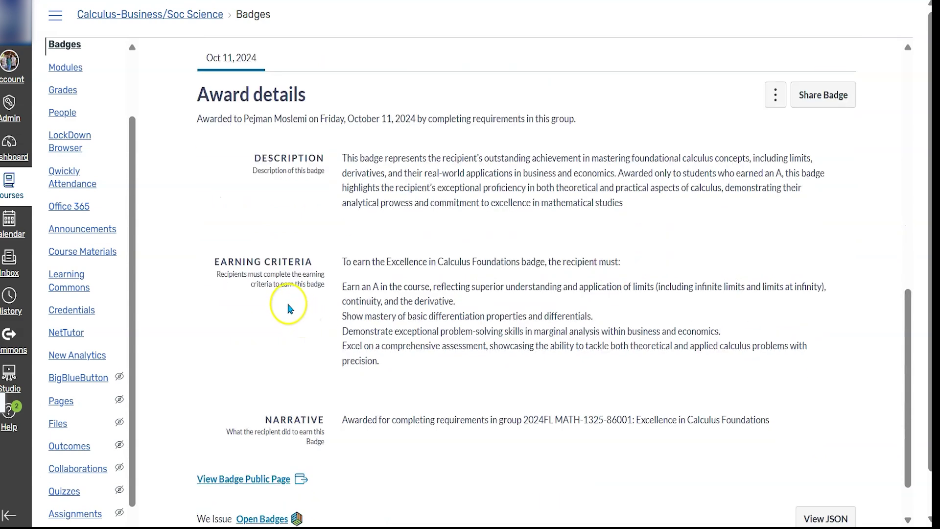
scroll(490, 286, down, 1)
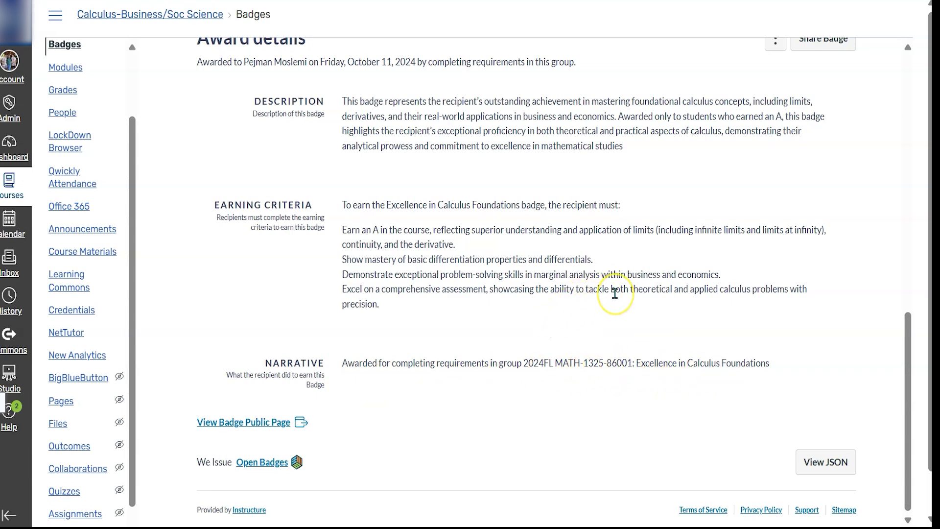
scroll(615, 296, up, 6)
scroll(616, 300, up, 2)
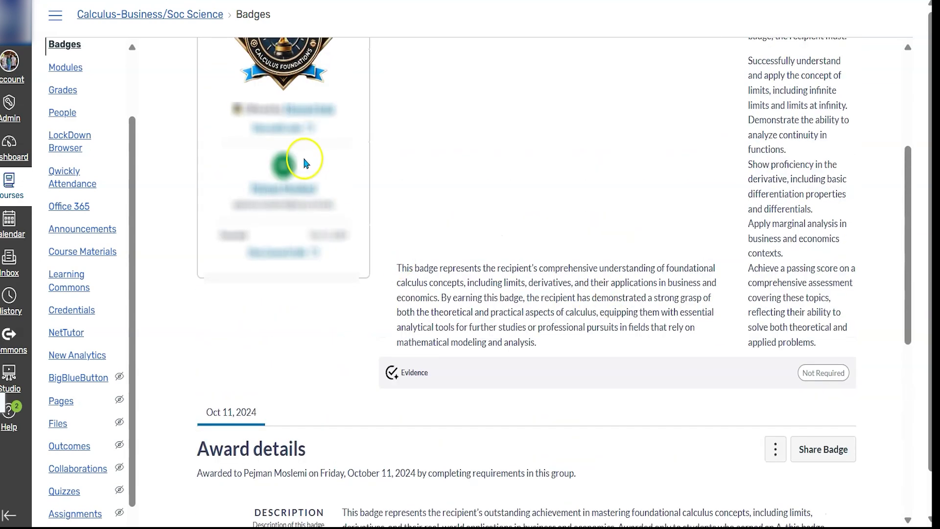
Open the Canvas Badges public page of Excellence in Calculus Foundations showing its earning criteria.
click(279, 131)
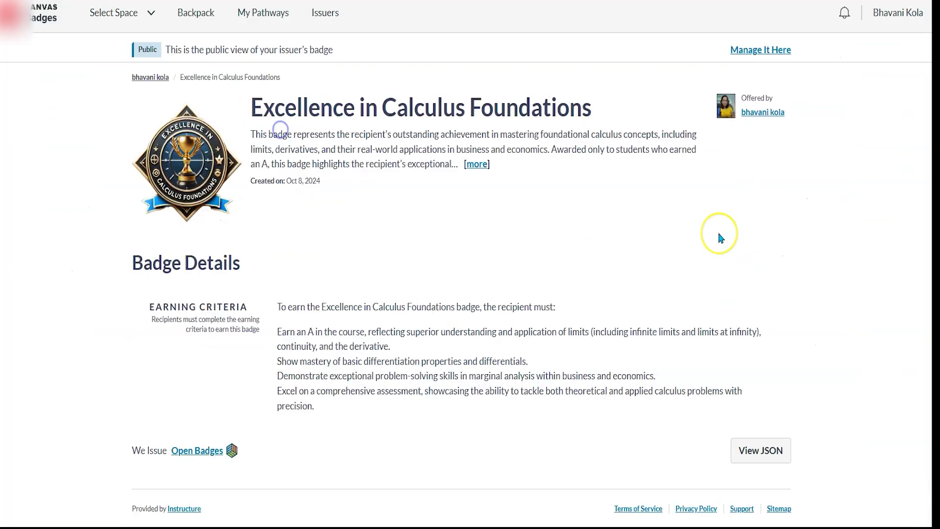